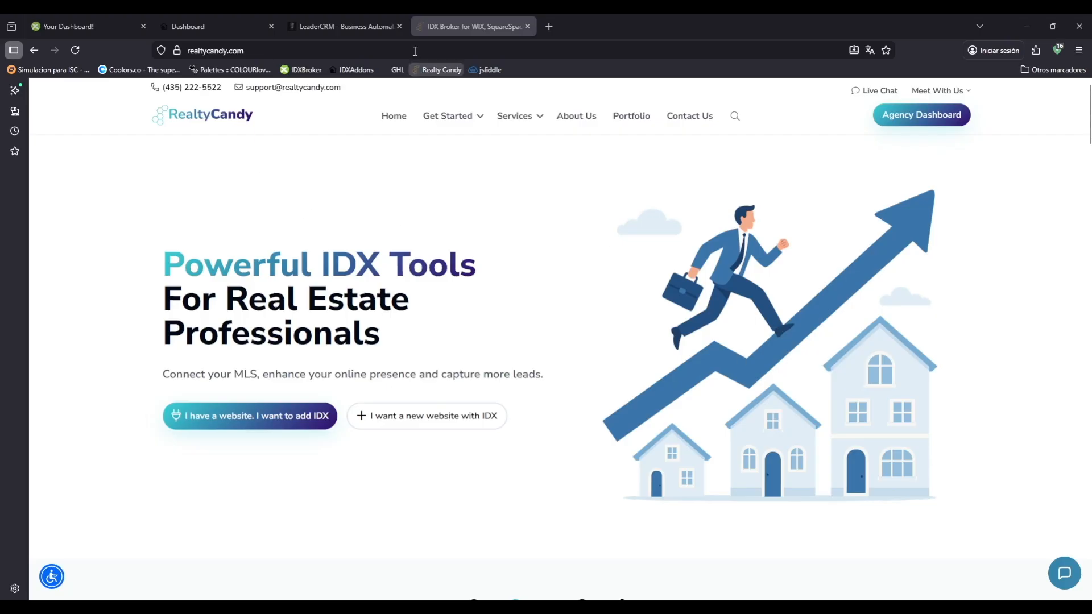
{"action": "left_click", "coordinate": [317, 19]}
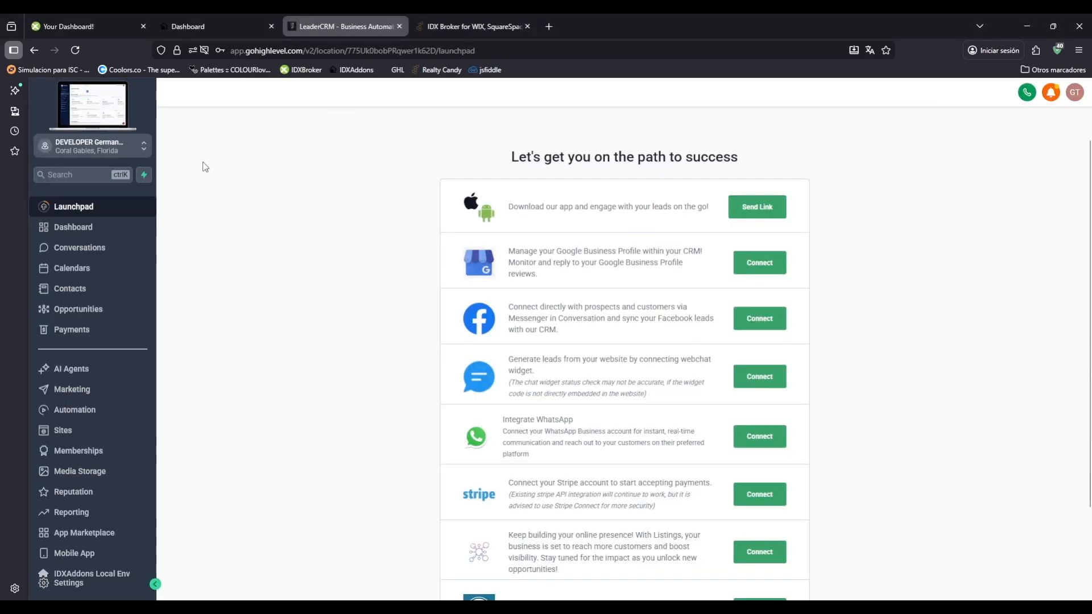
{"action": "left_click", "coordinate": [185, 23]}
{"action": "left_click", "coordinate": [77, 17]}
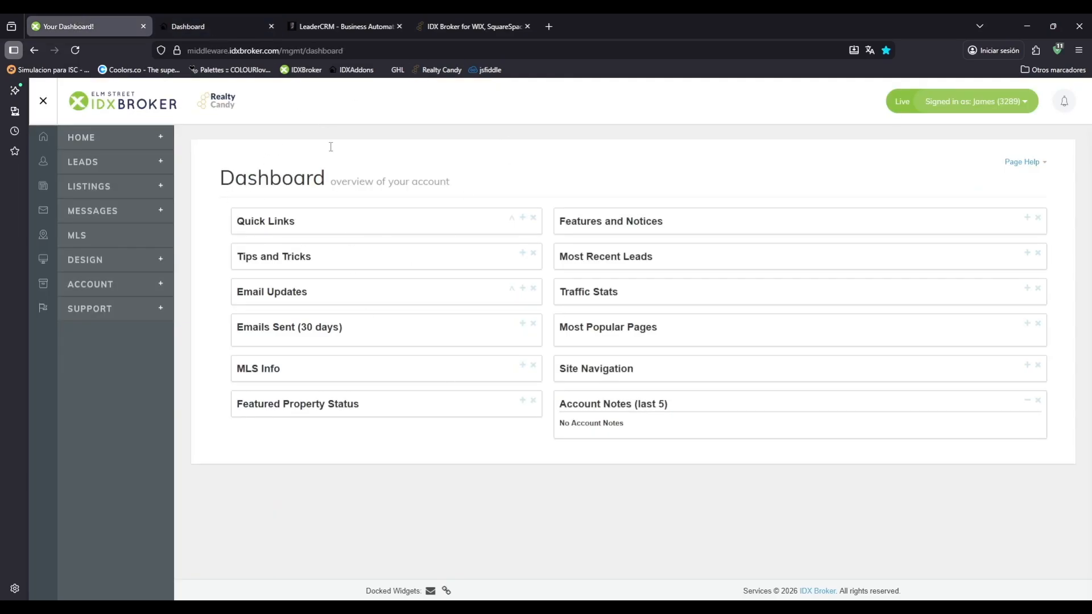
{"action": "left_click", "coordinate": [417, 18]}
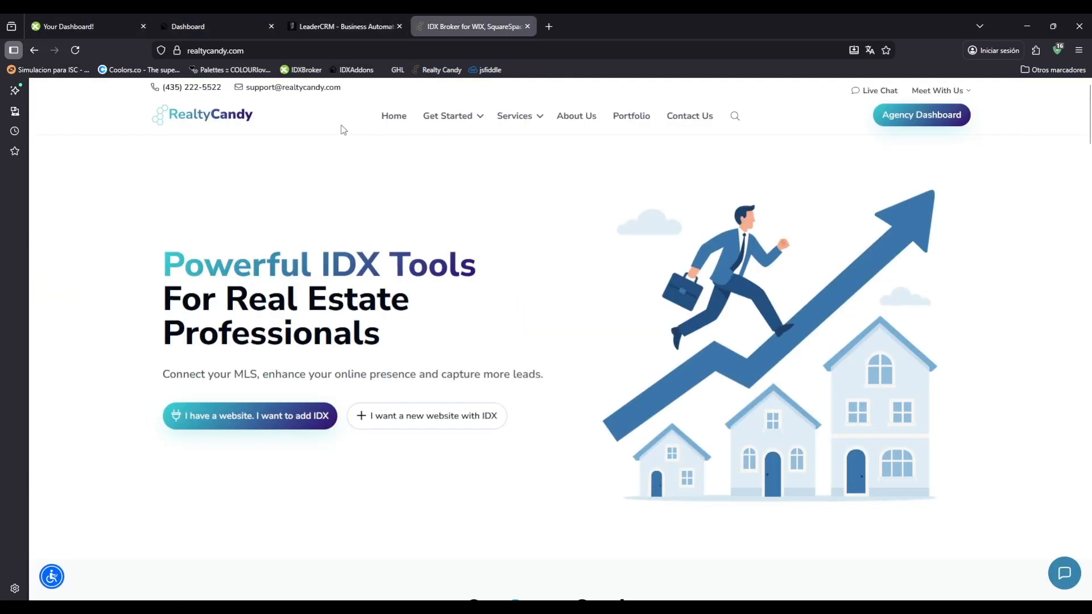
Switch to LeaderCRM and open the Lender website's list of pages.
{"action": "left_click", "coordinate": [305, 17]}
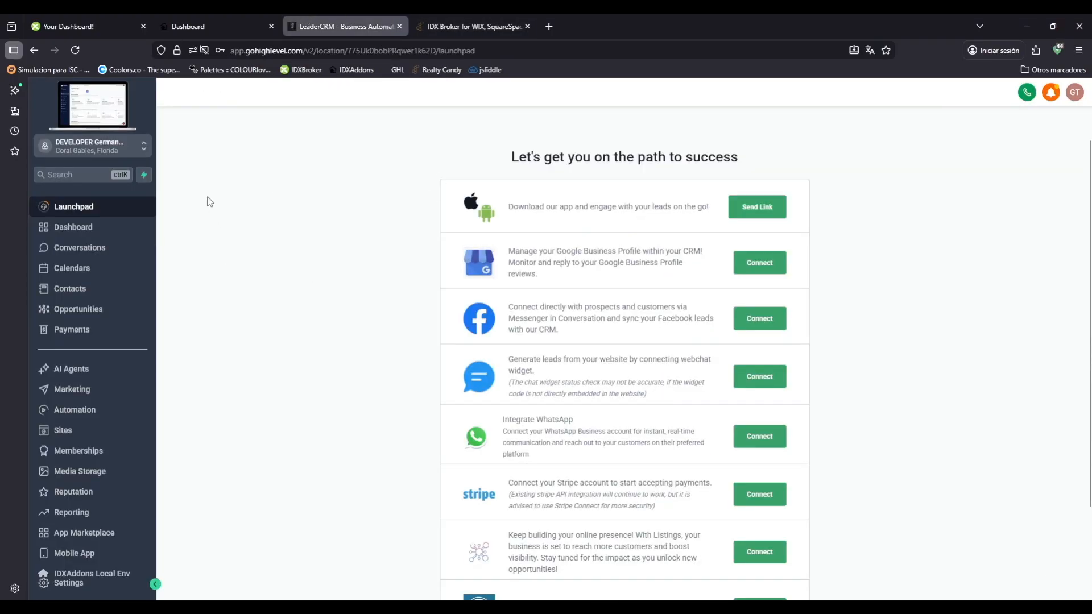
{"action": "left_click", "coordinate": [64, 434]}
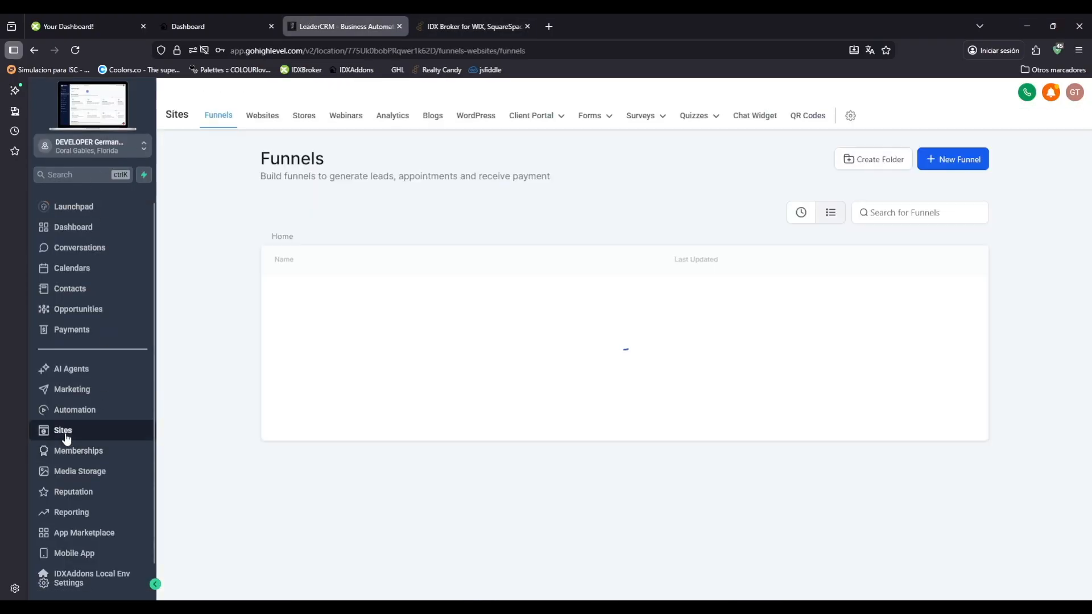
{"action": "left_click", "coordinate": [262, 117]}
{"action": "left_click", "coordinate": [291, 301]}
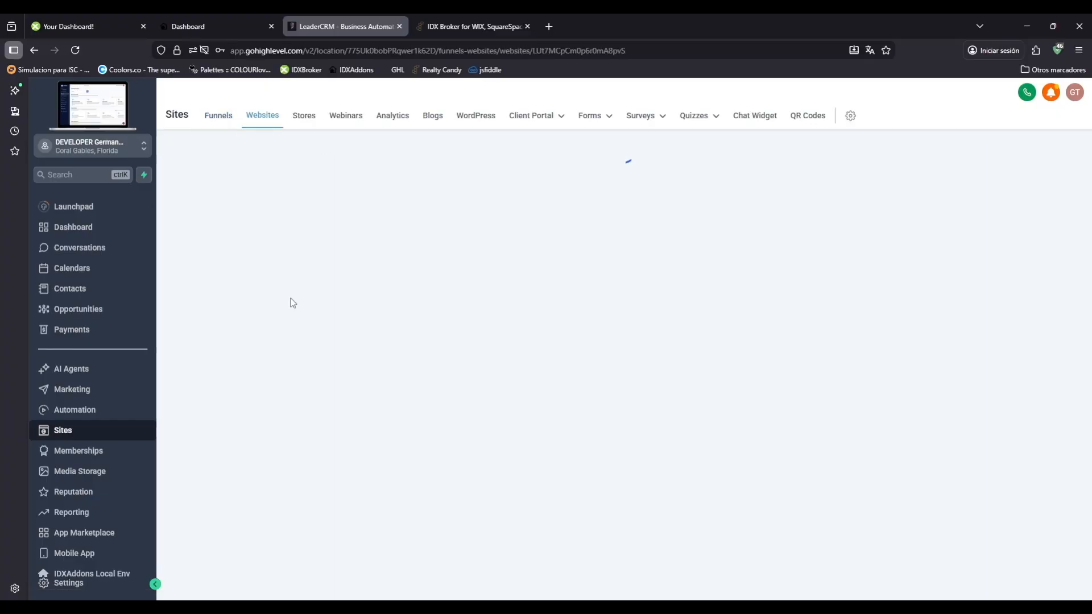
Open the Get Help page in the page builder, examine its layout from navbar to footer, and close it.
{"action": "left_click", "coordinate": [290, 379]}
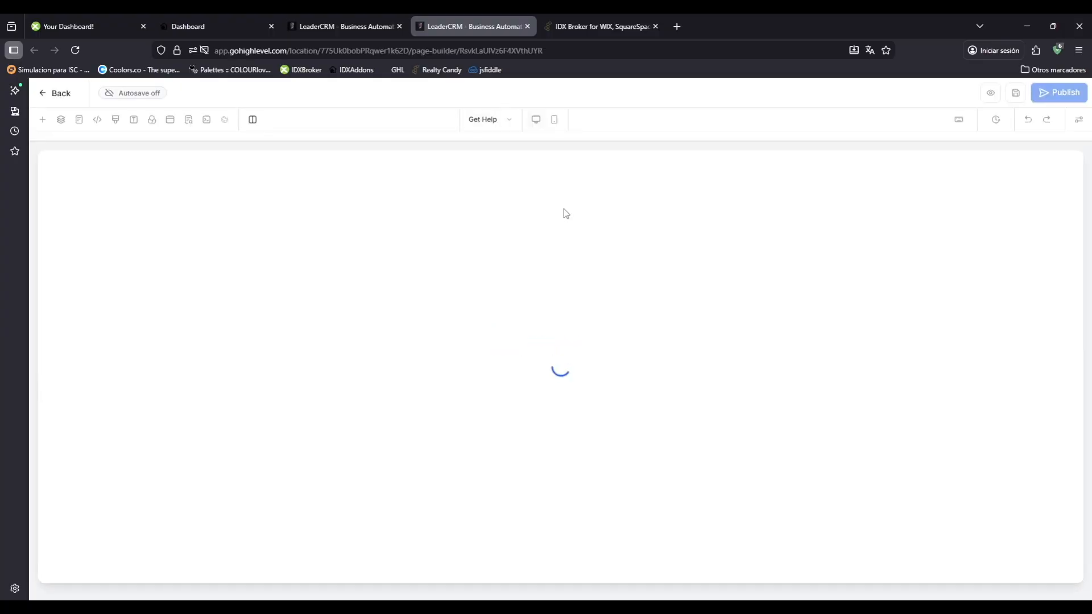
{"action": "scroll", "coordinate": [565, 222], "scroll_direction": "down", "scroll_amount": 15}
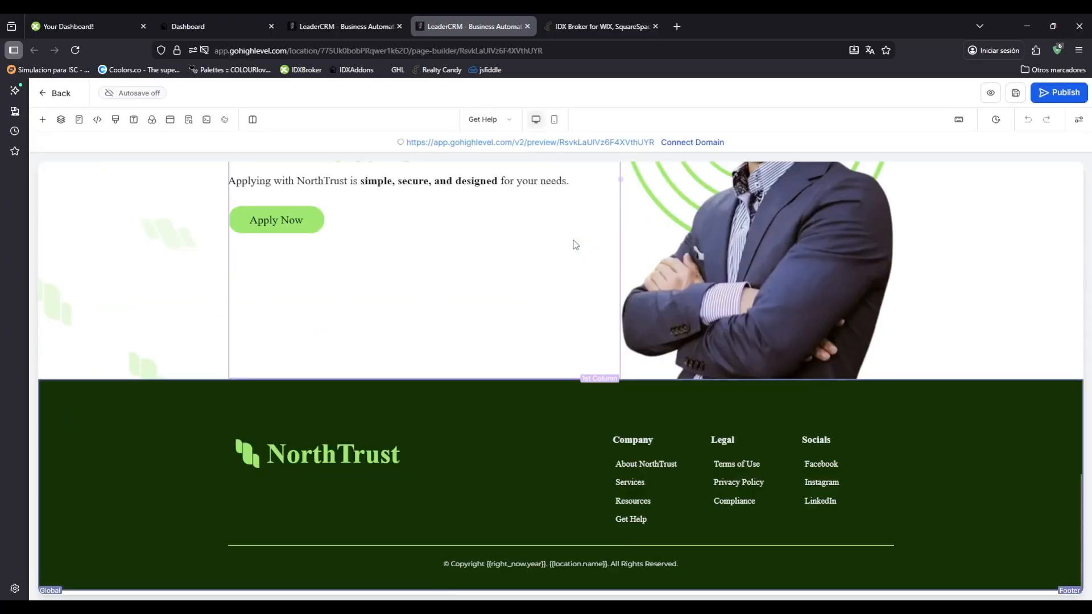
{"action": "scroll", "coordinate": [575, 243], "scroll_direction": "up", "scroll_amount": 3}
{"action": "scroll", "coordinate": [574, 245], "scroll_direction": "up", "scroll_amount": 12}
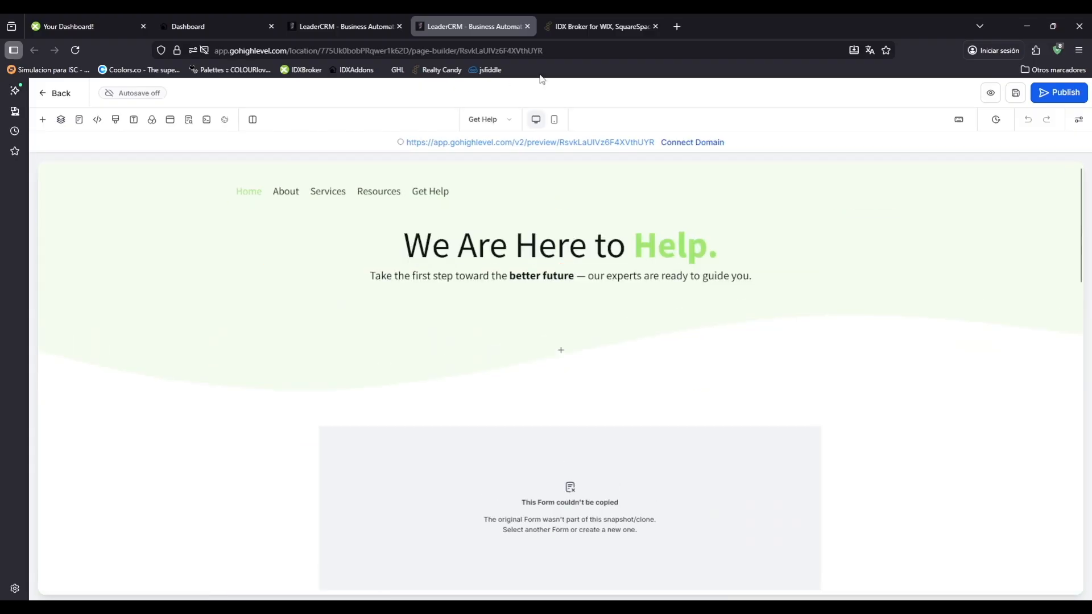
{"action": "left_click", "coordinate": [527, 27]}
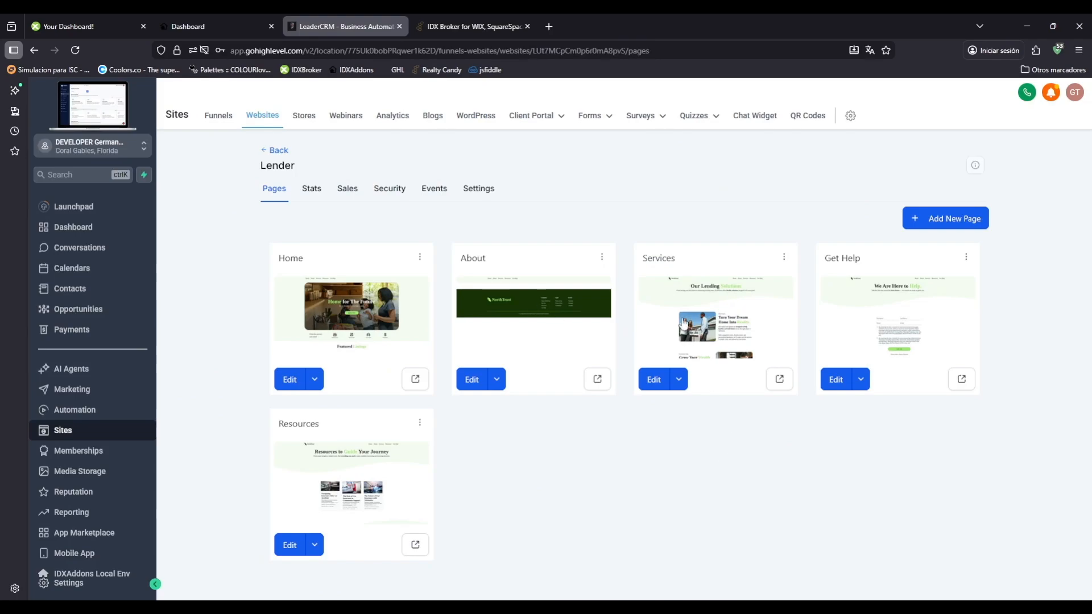
Clone the Services page into the same website.
{"action": "left_click", "coordinate": [784, 259]}
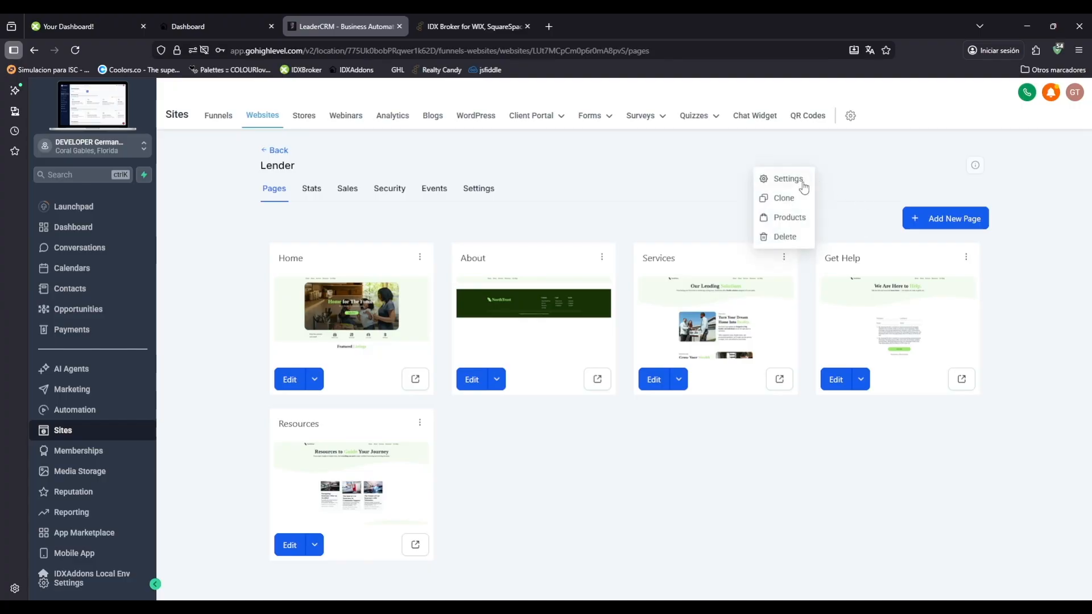
{"action": "left_click", "coordinate": [784, 199]}
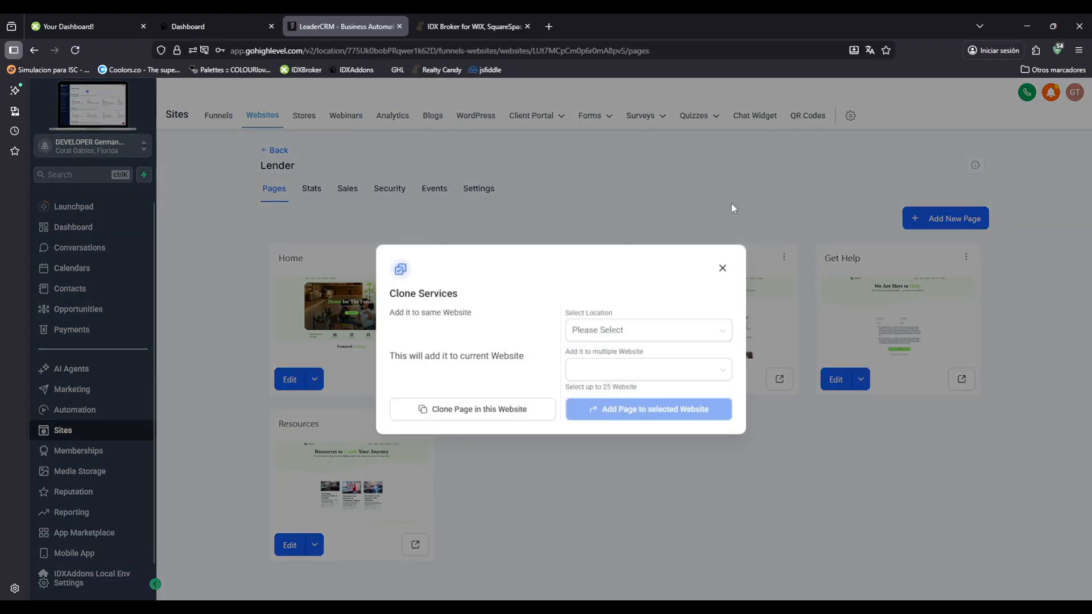
{"action": "left_click", "coordinate": [451, 403]}
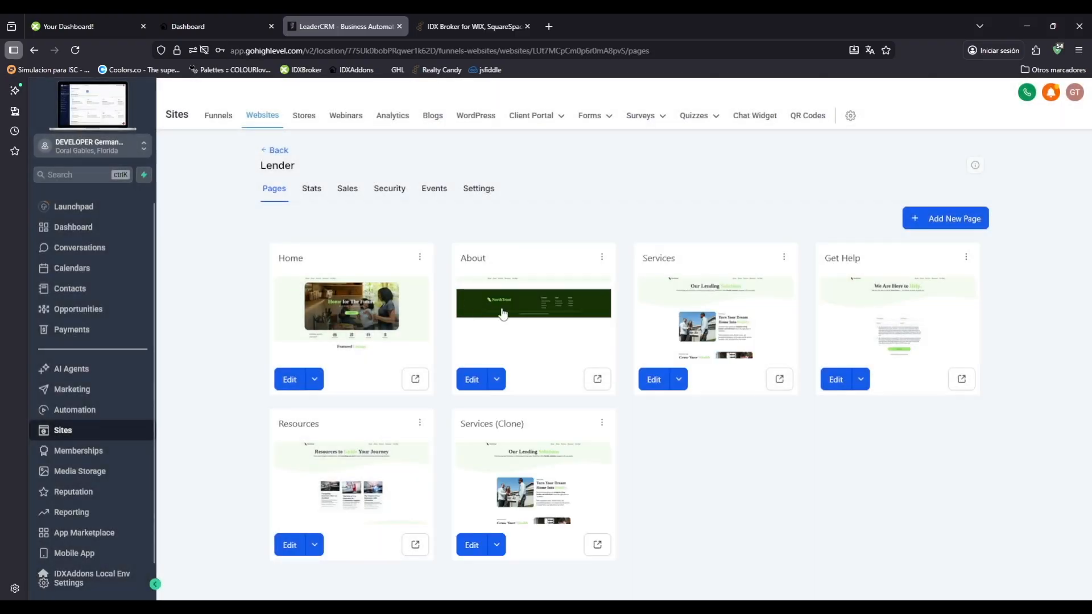
Rename the cloned Services page to "Real Estate Search" and set its path to /real-state-search.
{"action": "left_click", "coordinate": [602, 422]}
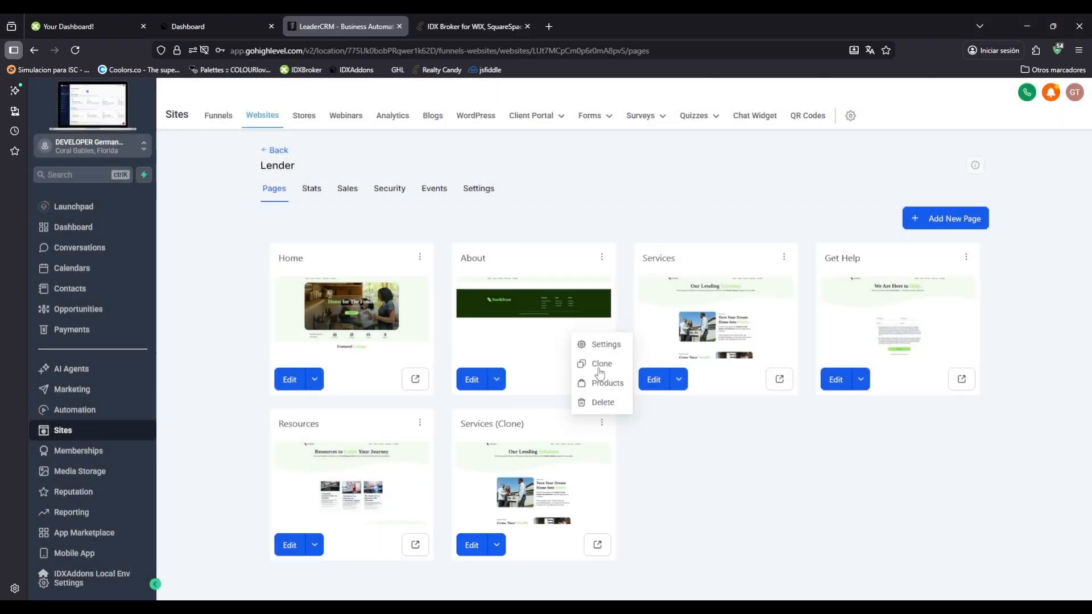
{"action": "left_click", "coordinate": [605, 351]}
{"action": "triple_click", "coordinate": [530, 328]}
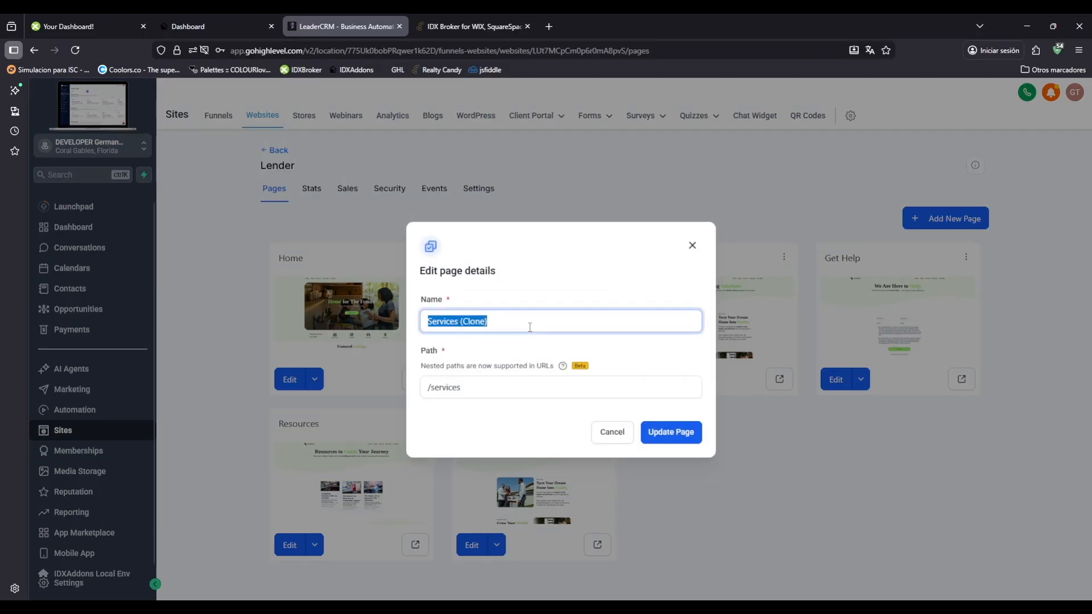
{"action": "type", "text": "Real Estate Search"}
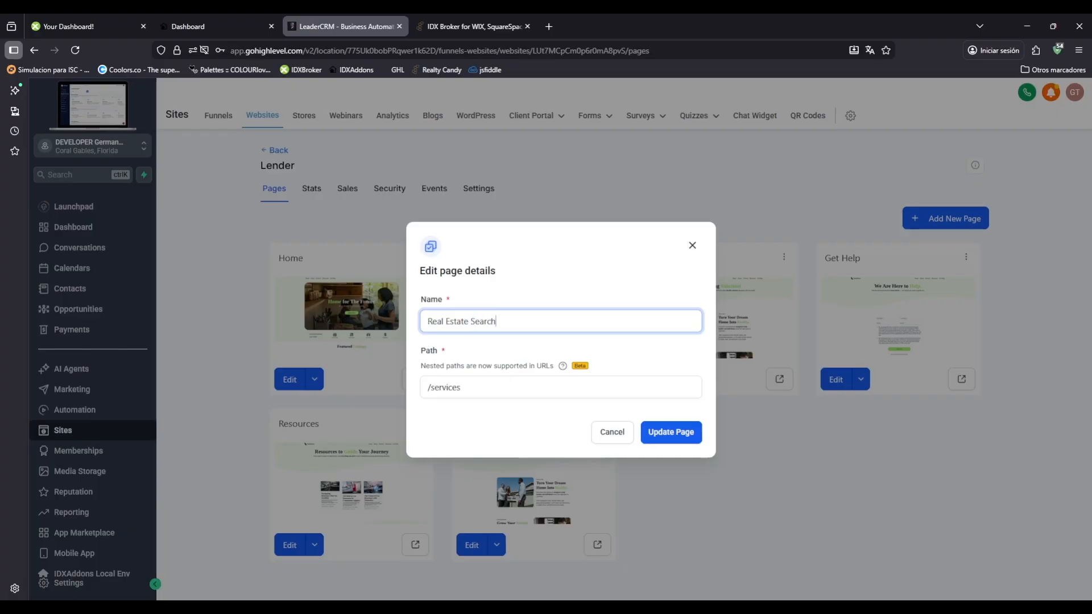
{"action": "triple_click", "coordinate": [493, 386]}
{"action": "type", "text": "/real-state-search"}
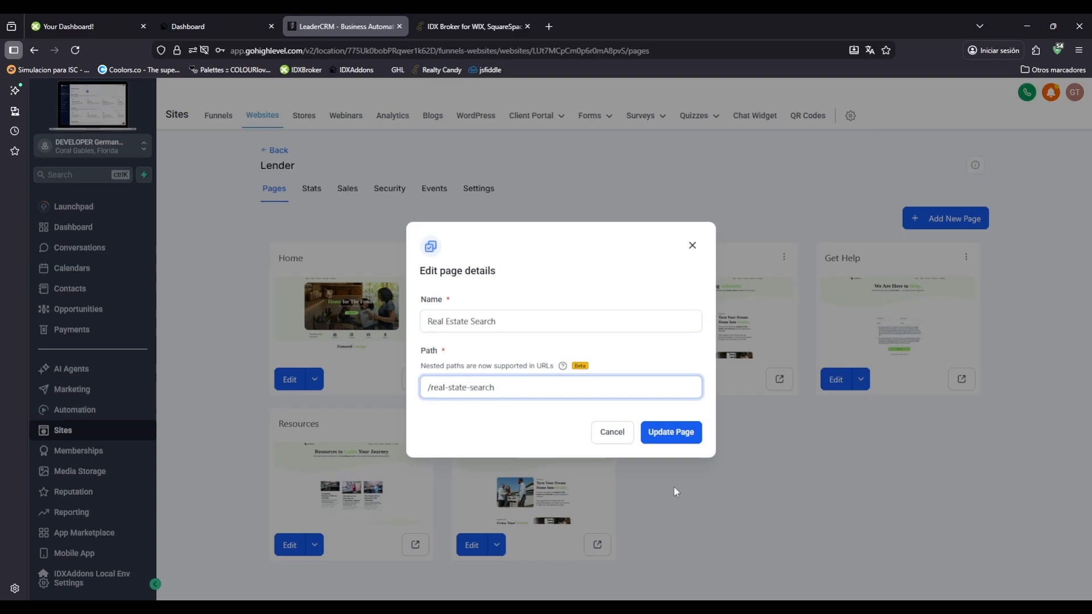
{"action": "left_click", "coordinate": [670, 432]}
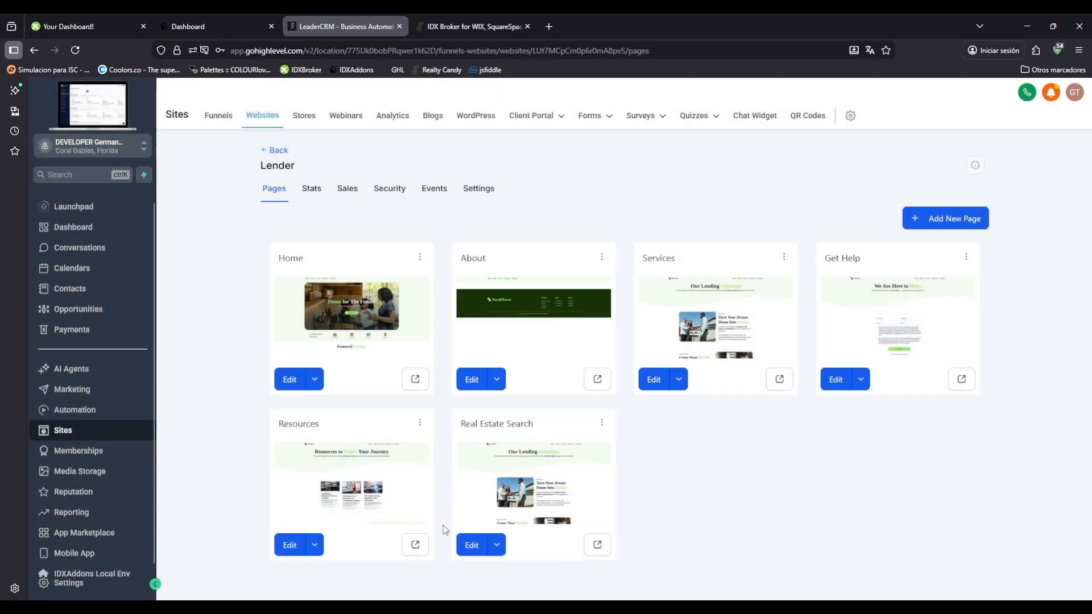
Open the Real Estate Search page in the page builder and delete every section between the navbar and the footer.
{"action": "left_click", "coordinate": [496, 545]}
{"action": "left_click", "coordinate": [489, 518]}
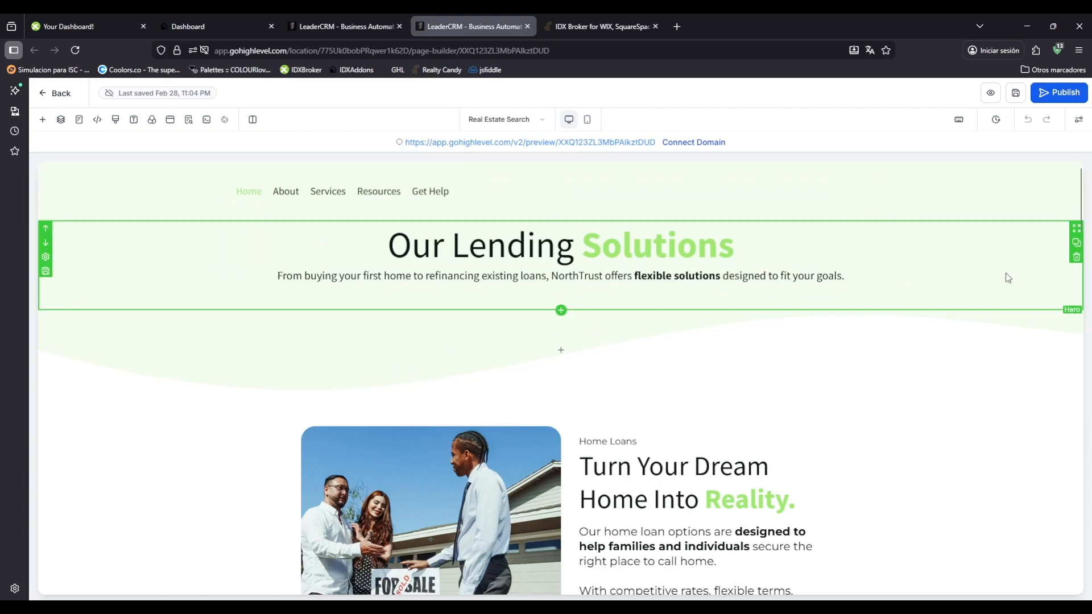
{"action": "left_click", "coordinate": [1076, 257]}
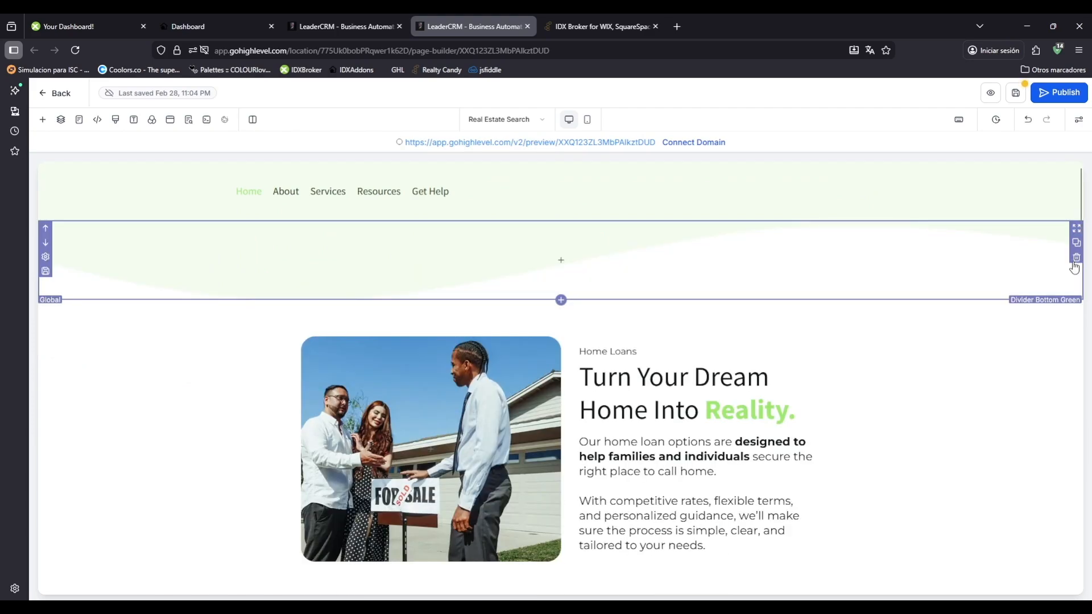
{"action": "left_click", "coordinate": [1075, 258]}
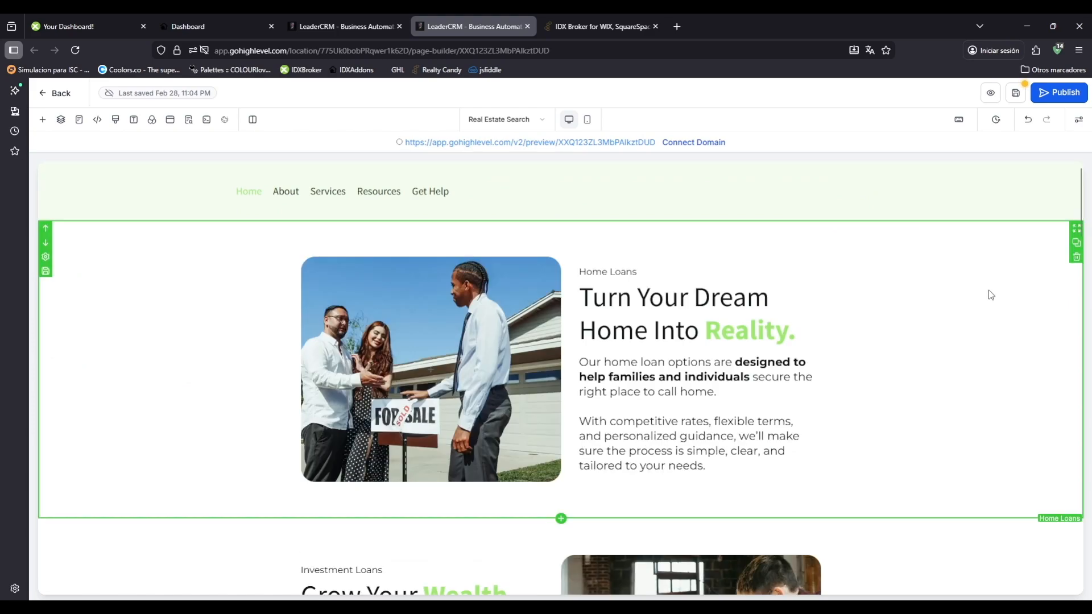
{"action": "left_click", "coordinate": [1076, 258]}
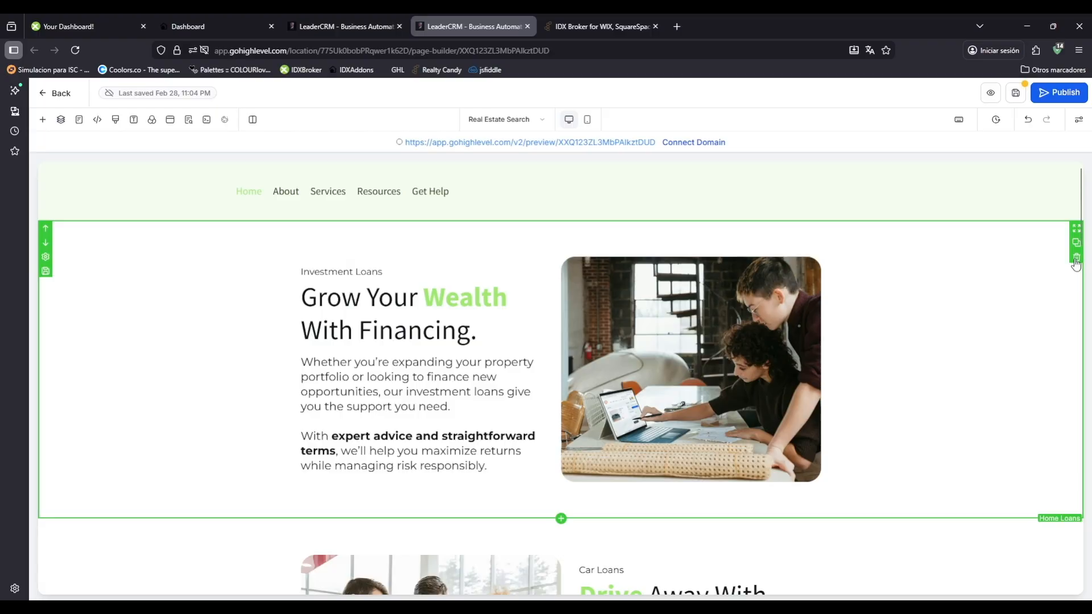
{"action": "left_click", "coordinate": [1076, 258]}
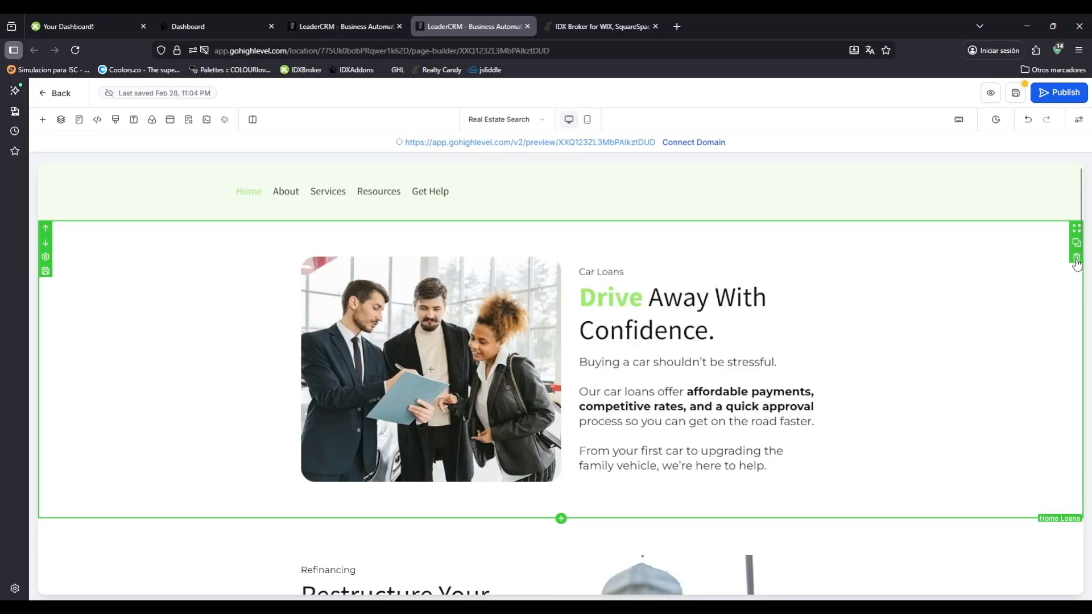
{"action": "left_click", "coordinate": [1075, 258]}
{"action": "left_click", "coordinate": [1075, 259]}
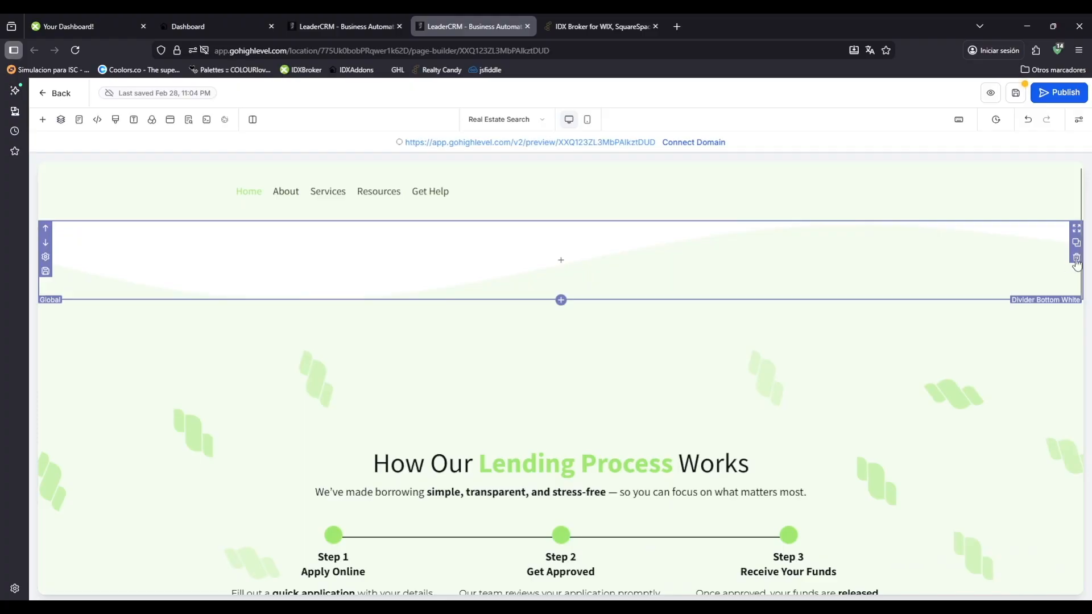
{"action": "left_click", "coordinate": [1075, 259]}
{"action": "left_click", "coordinate": [1076, 259]}
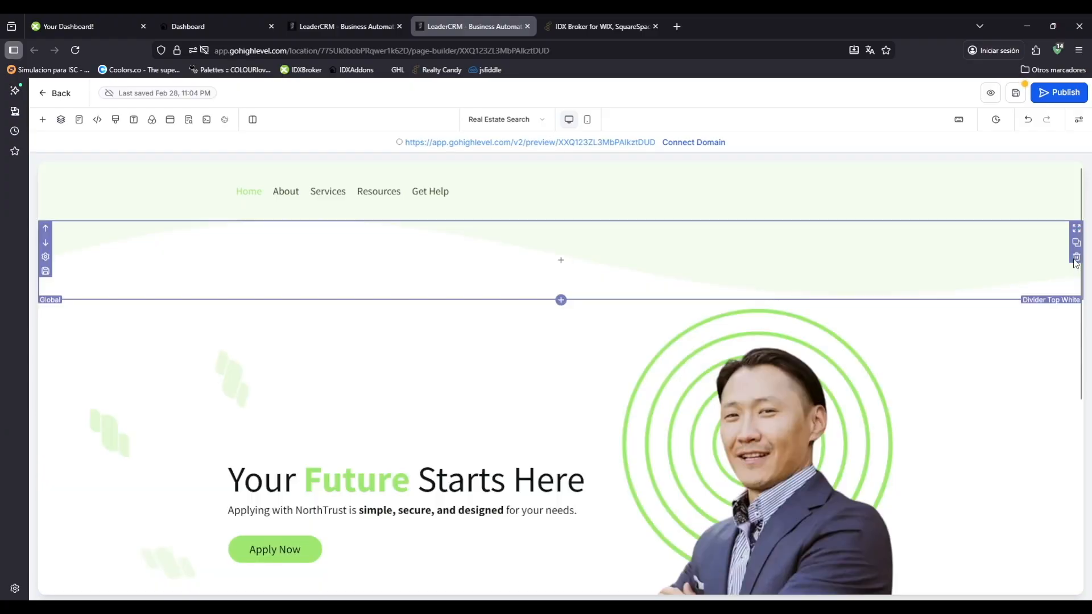
{"action": "left_click", "coordinate": [1076, 259]}
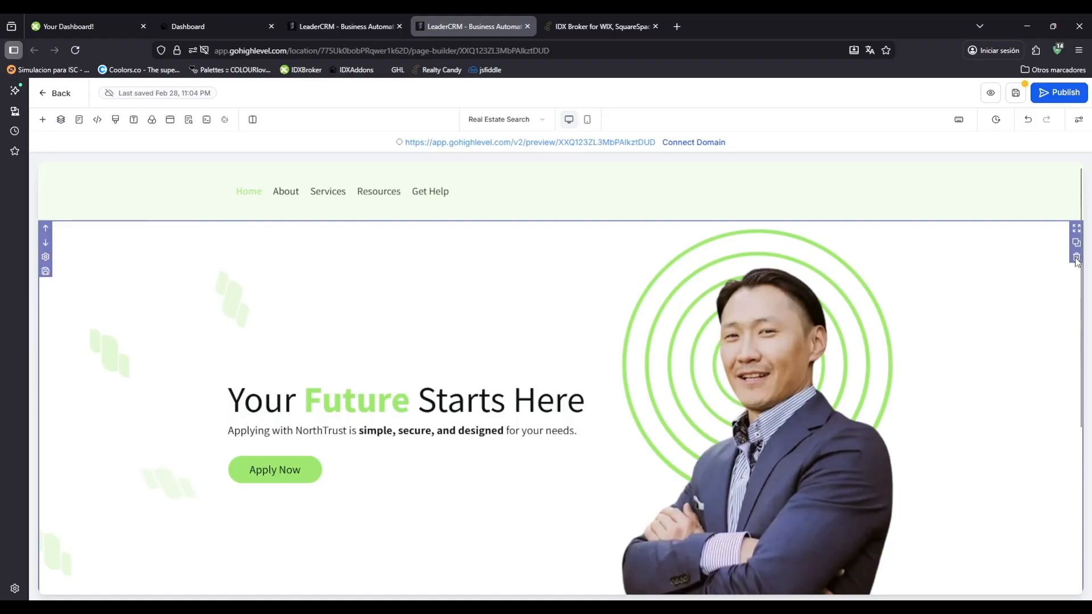
{"action": "left_click", "coordinate": [1075, 259]}
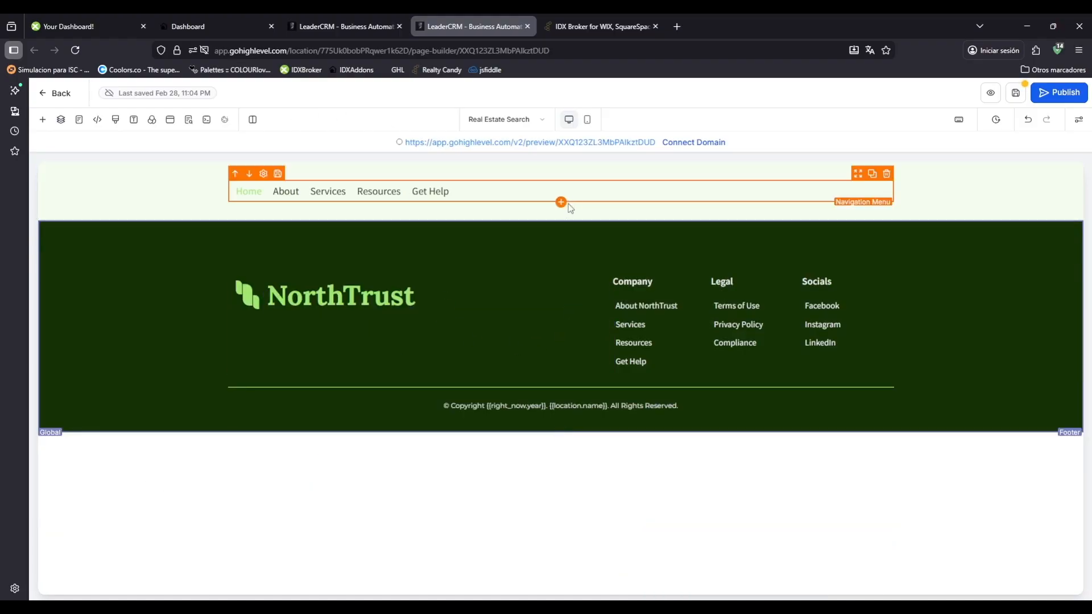
Add a one-column row between the navbar and the footer and insert a Custom HTML/Javascript element in it.
{"action": "left_click", "coordinate": [561, 222]}
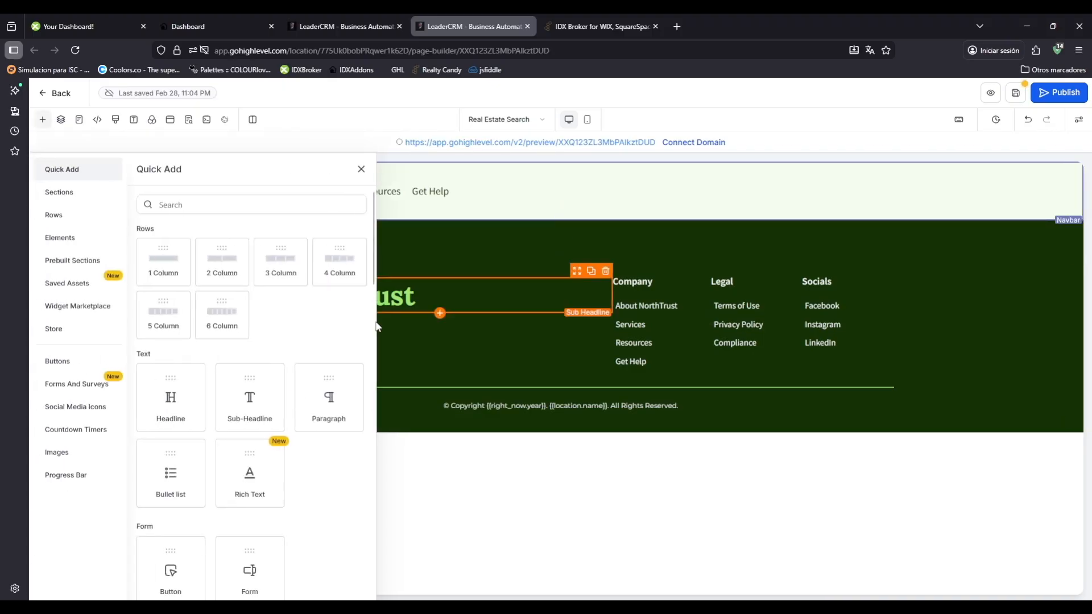
{"action": "left_click", "coordinate": [180, 278]}
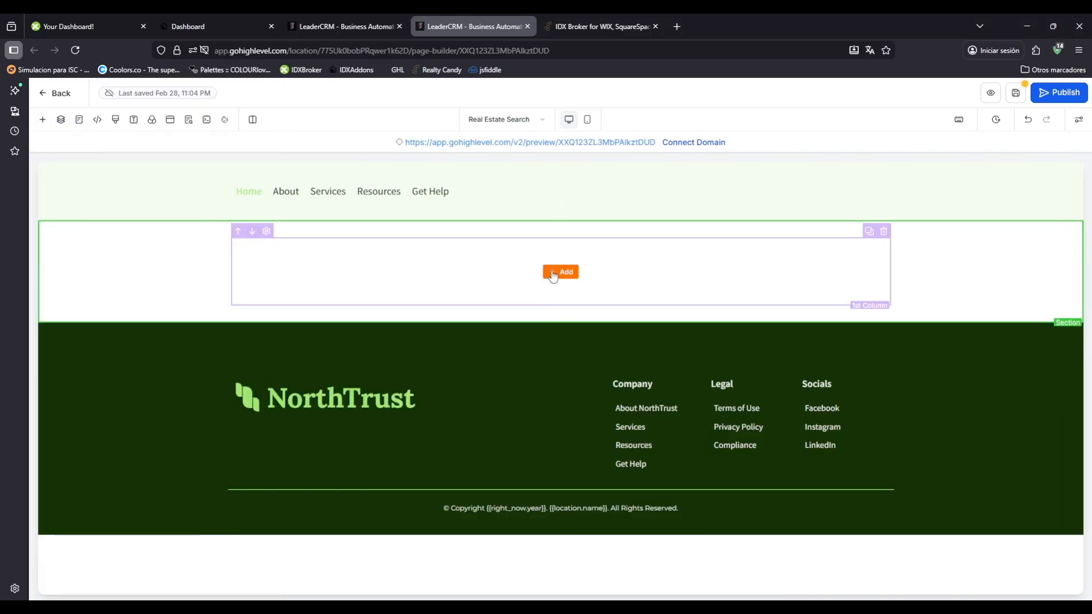
{"action": "left_click", "coordinate": [560, 272]}
{"action": "scroll", "coordinate": [170, 431], "scroll_direction": "down", "scroll_amount": 6}
{"action": "scroll", "coordinate": [170, 432], "scroll_direction": "down", "scroll_amount": 6}
{"action": "left_click", "coordinate": [167, 381]}
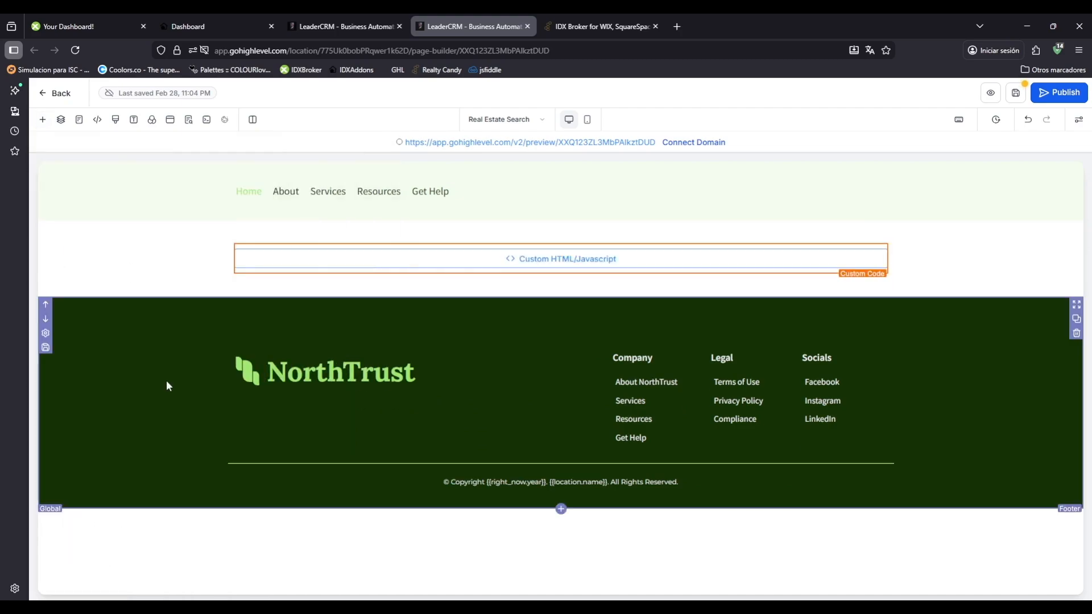
Allow the rows of the new section to take the entire width.
{"action": "left_click", "coordinate": [937, 285]}
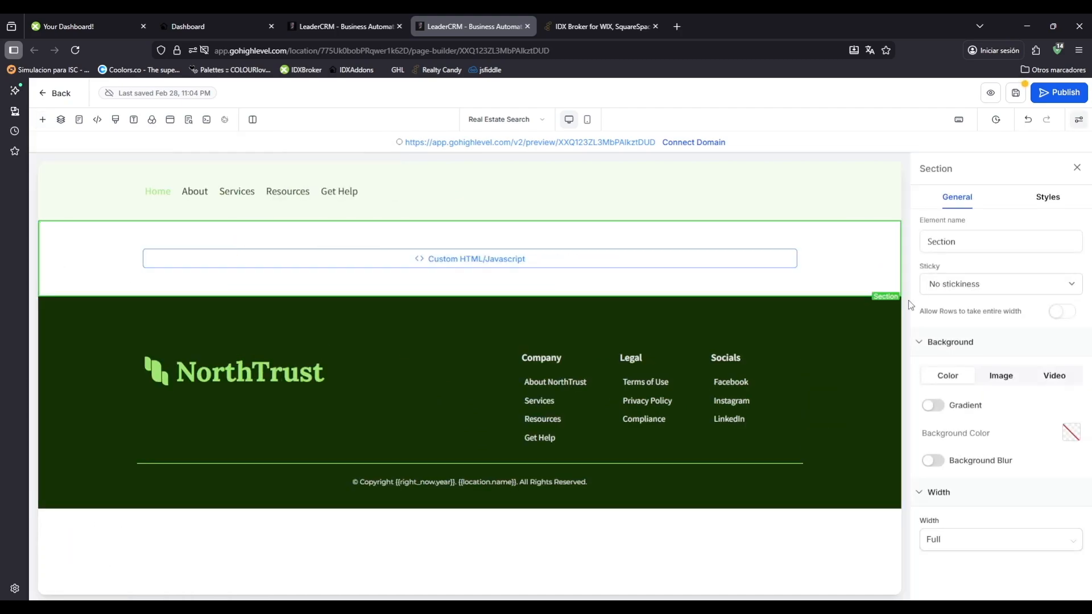
{"action": "left_click", "coordinate": [1065, 316]}
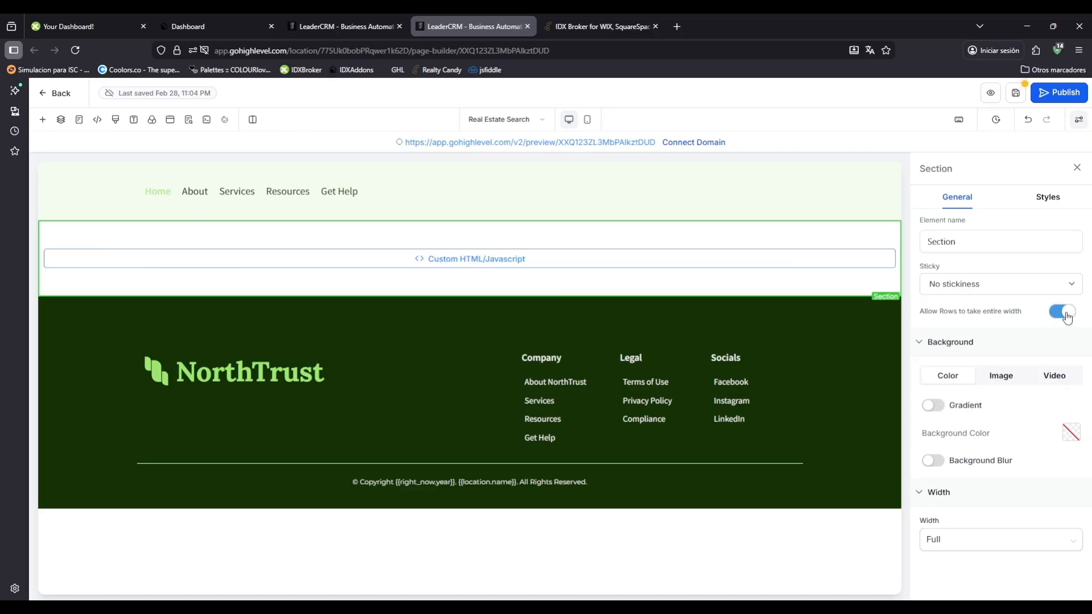
Paste the hidden idxStart and idxStop div code into the Custom HTML/Javascript element and save the code.
{"action": "left_click", "coordinate": [686, 271]}
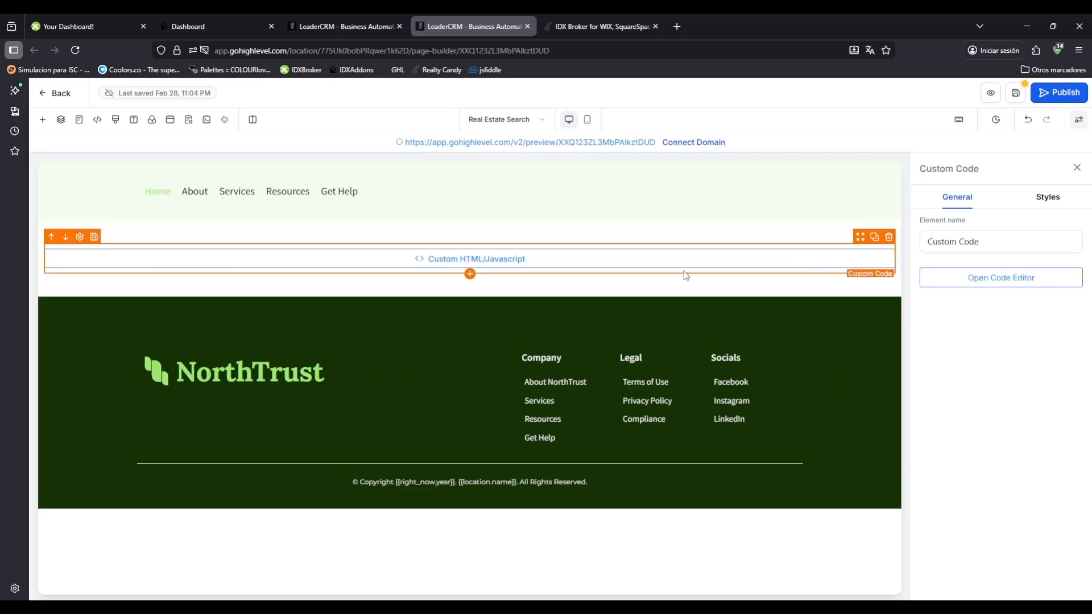
{"action": "left_click", "coordinate": [939, 285]}
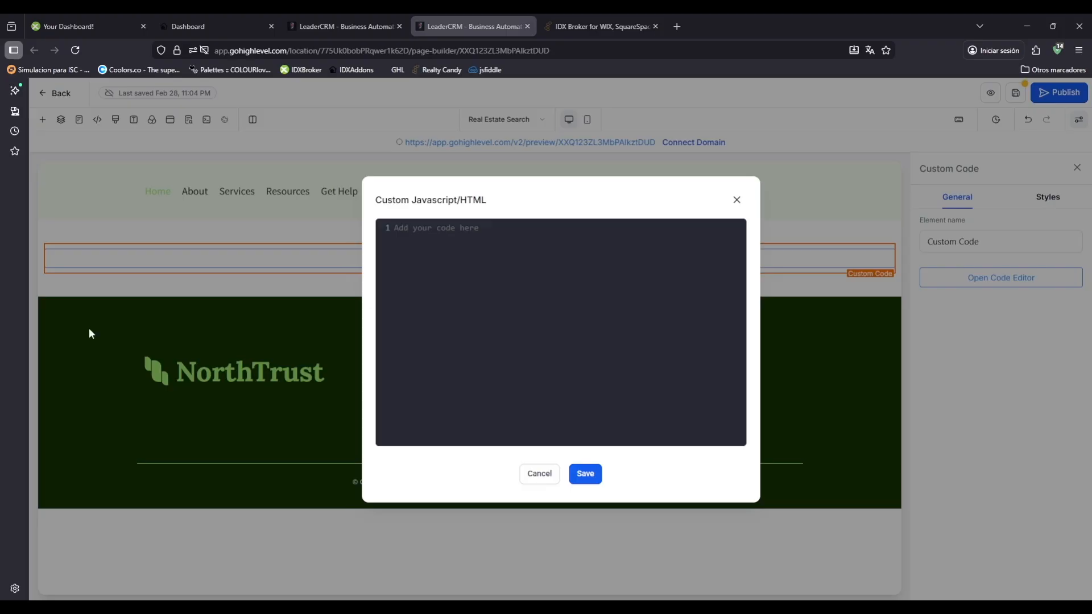
{"action": "type", "text": "<div id=\"idxStart\" style=\"display: none;\"></div>  <div id=\"idxStop\" style=\"display: none;\"></div>"}
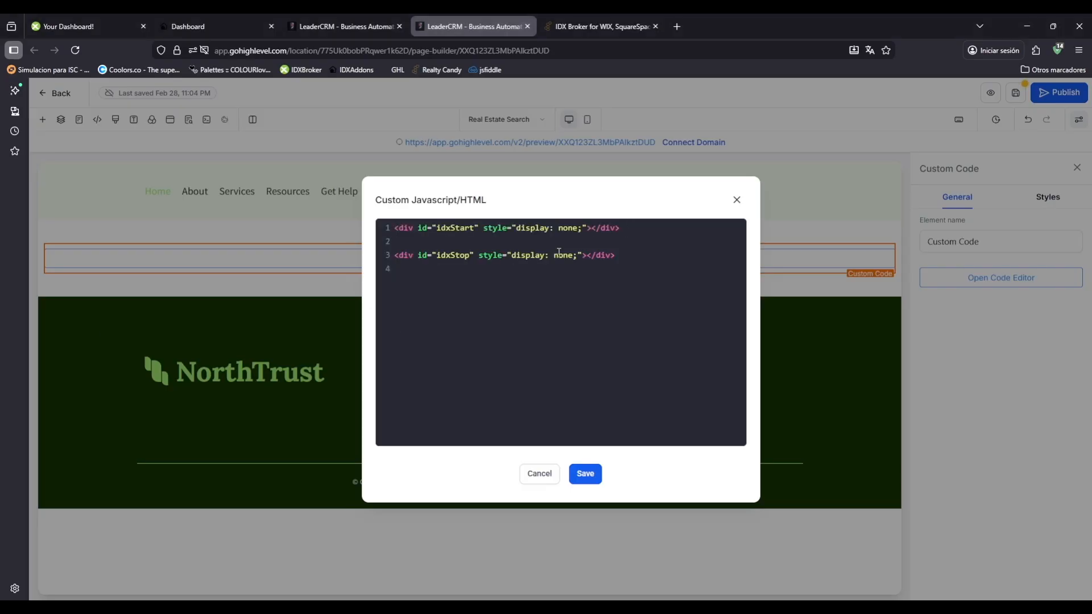
{"action": "left_click", "coordinate": [585, 474]}
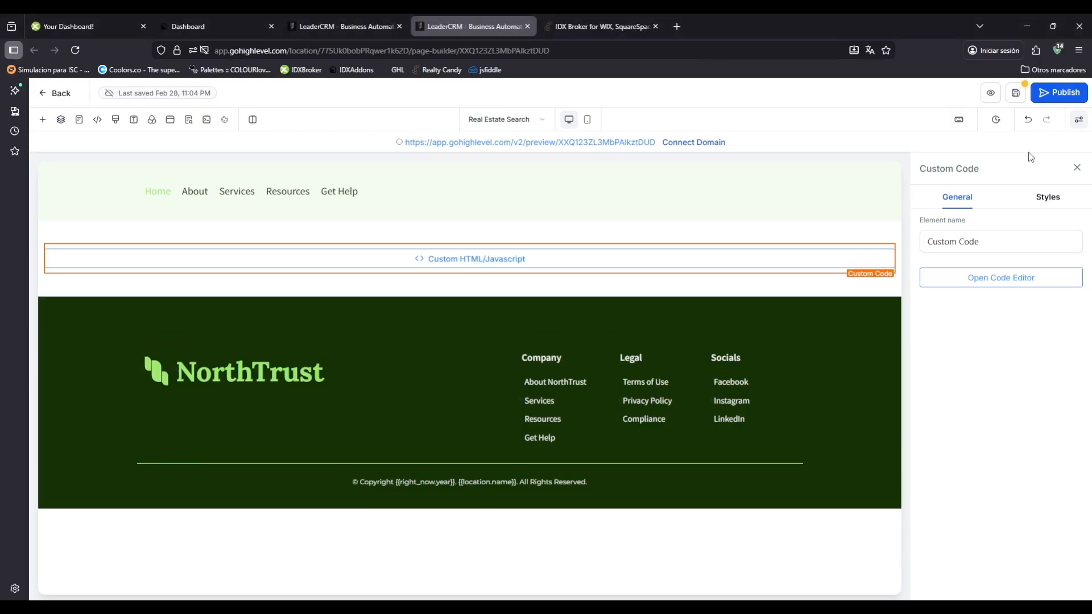
Save the Real Estate Search page and copy the URL of its preview.
{"action": "left_click", "coordinate": [1017, 95]}
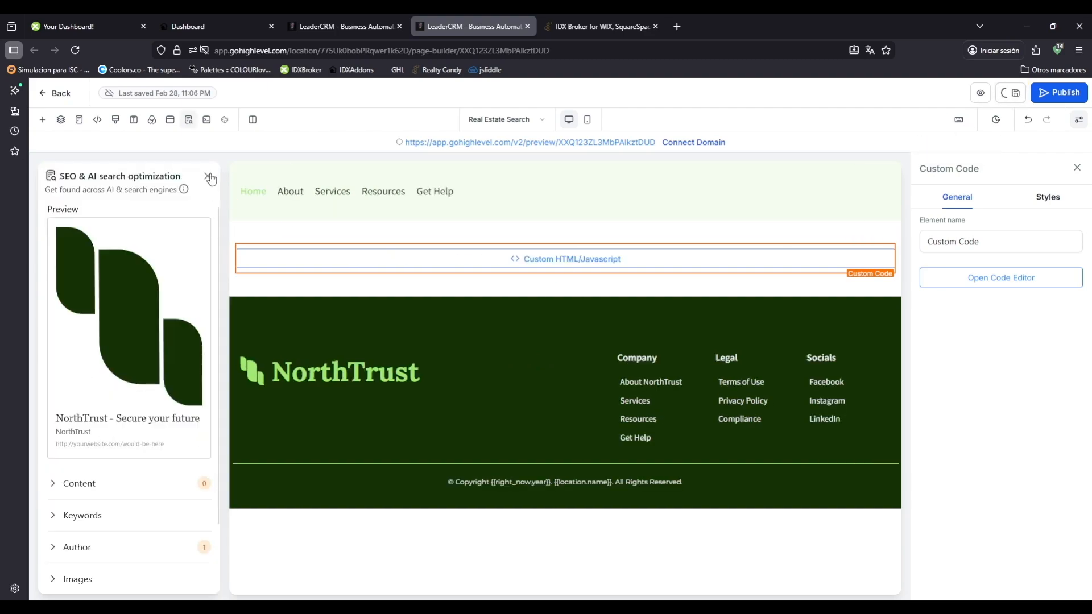
{"action": "left_click", "coordinate": [208, 175]}
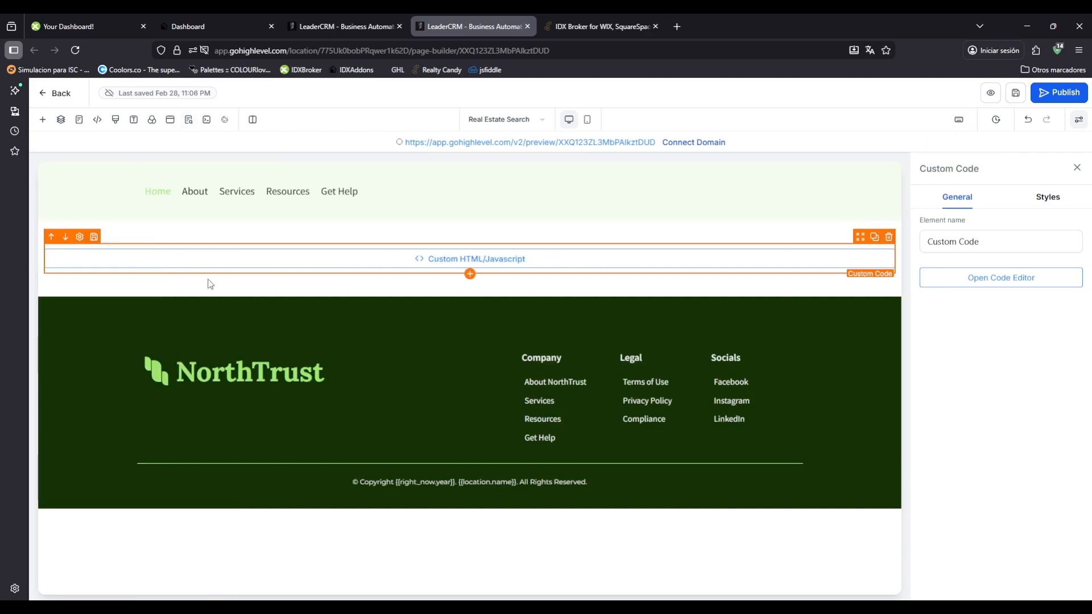
{"action": "left_click", "coordinate": [989, 94]}
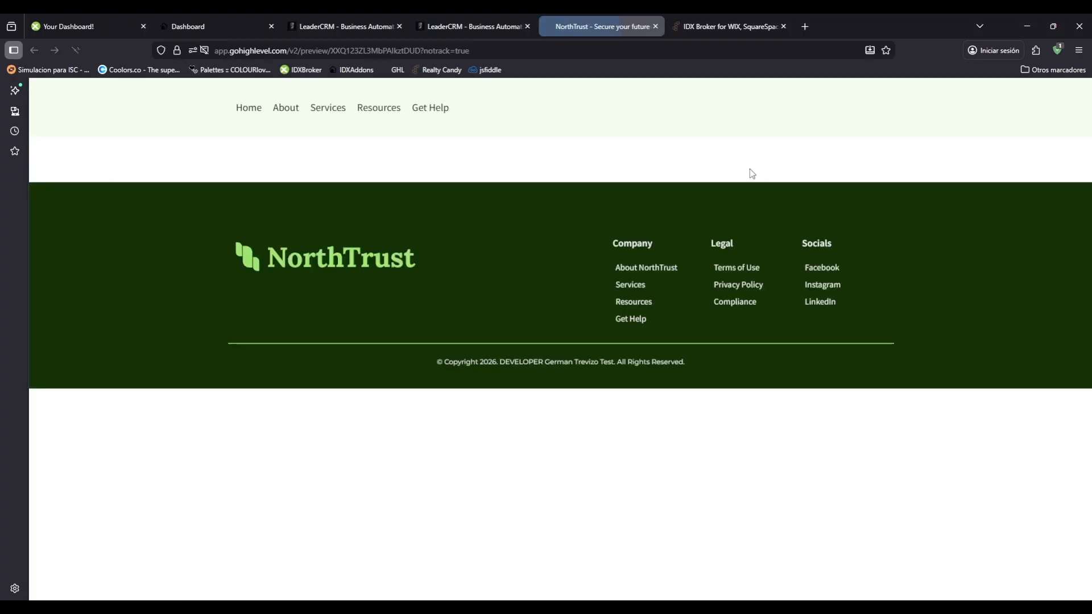
{"action": "left_click", "coordinate": [582, 53]}
{"action": "key", "text": "ctrl+c"}
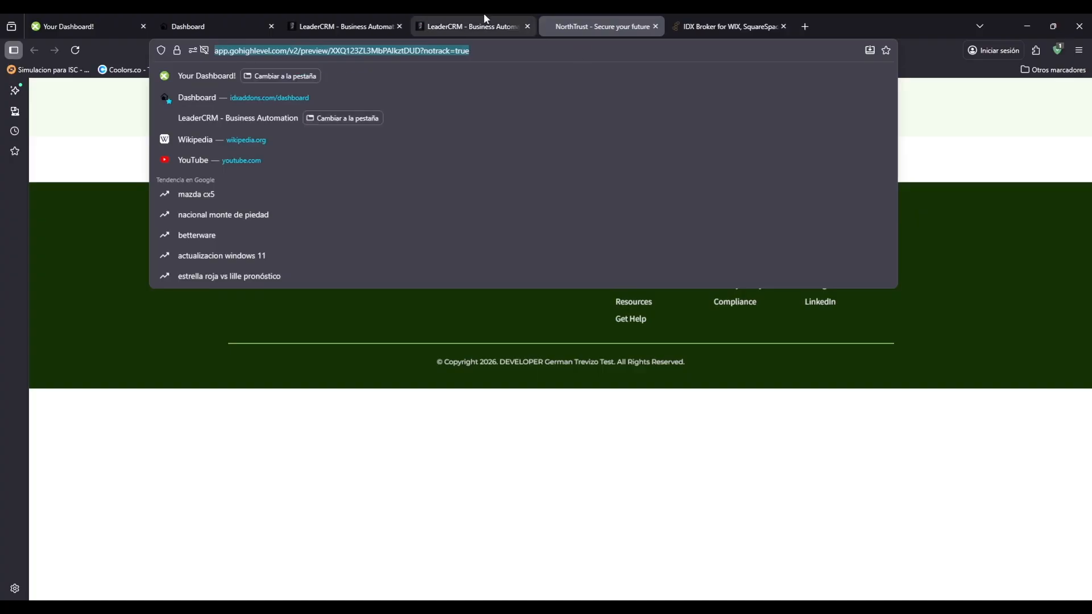
Switch to IDX Addons, search the apps for "wrapp" and open the LeadConnector Wrappers app.
{"action": "left_click", "coordinate": [484, 23]}
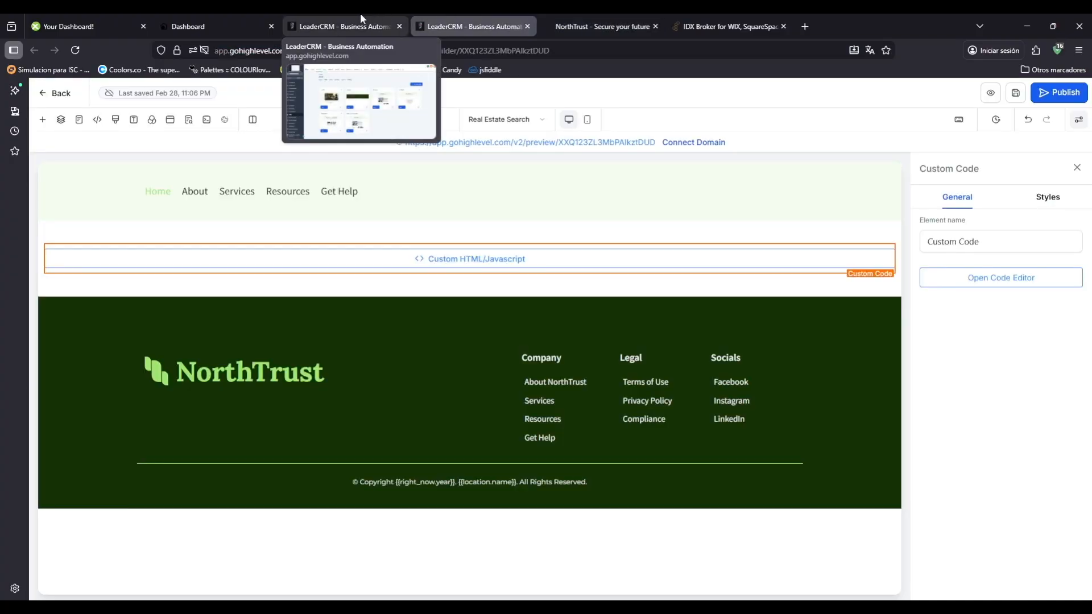
{"action": "left_click", "coordinate": [230, 17]}
{"action": "left_click", "coordinate": [100, 183]}
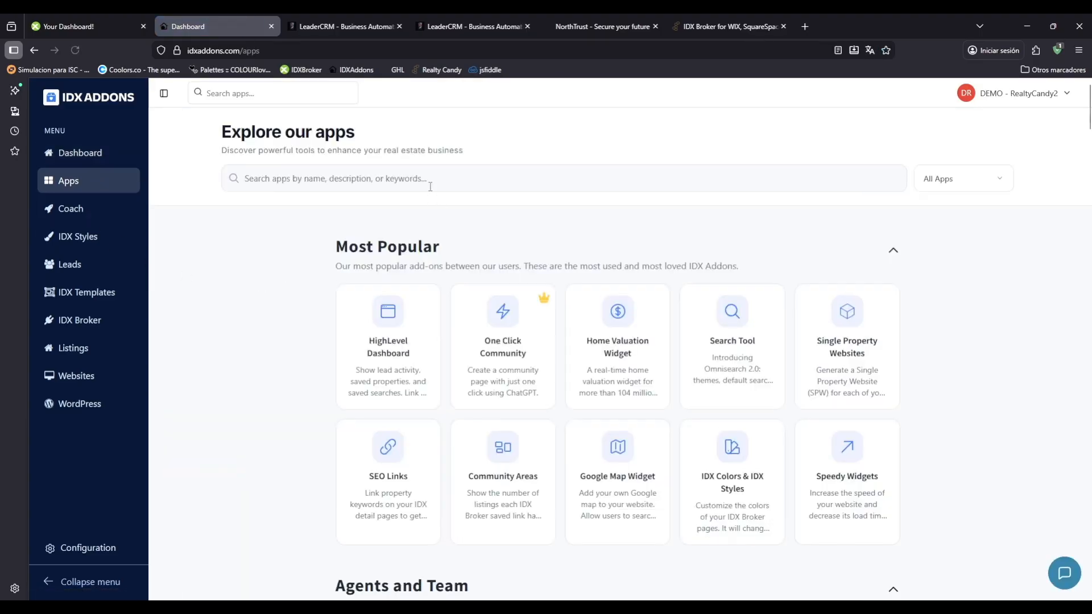
{"action": "type", "text": "wrapp"}
{"action": "scroll", "coordinate": [427, 399], "scroll_direction": "down", "scroll_amount": 1}
{"action": "left_click", "coordinate": [399, 516]}
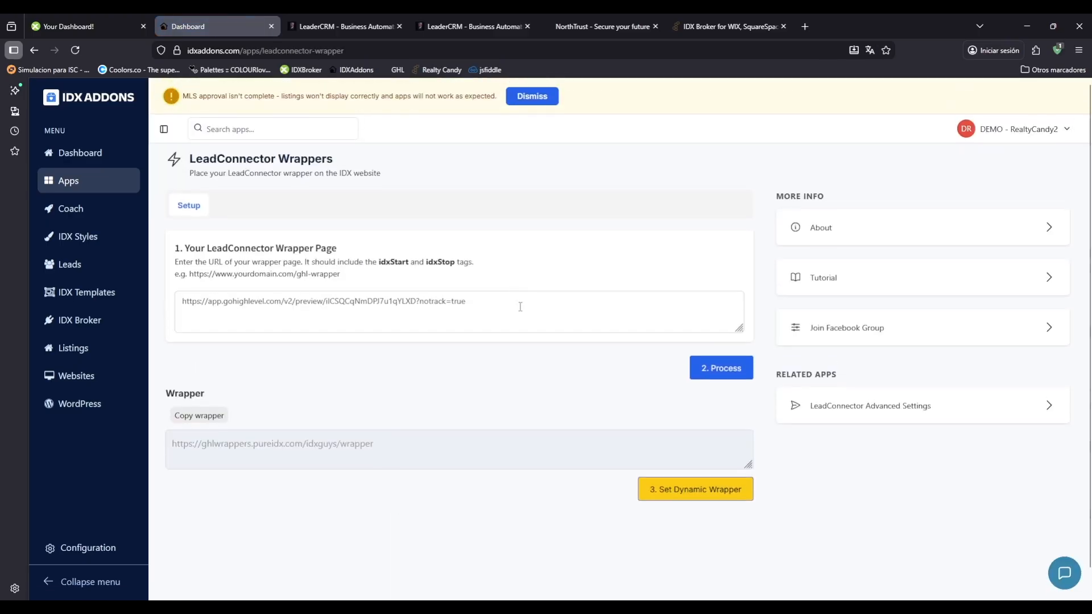
Replace the LeadConnector wrapper page URL with the copied Real Estate Search preview URL and process it.
{"action": "left_click_drag", "start_coordinate": [529, 309], "coordinate": [169, 308]}
{"action": "key", "text": "ctrl+v"}
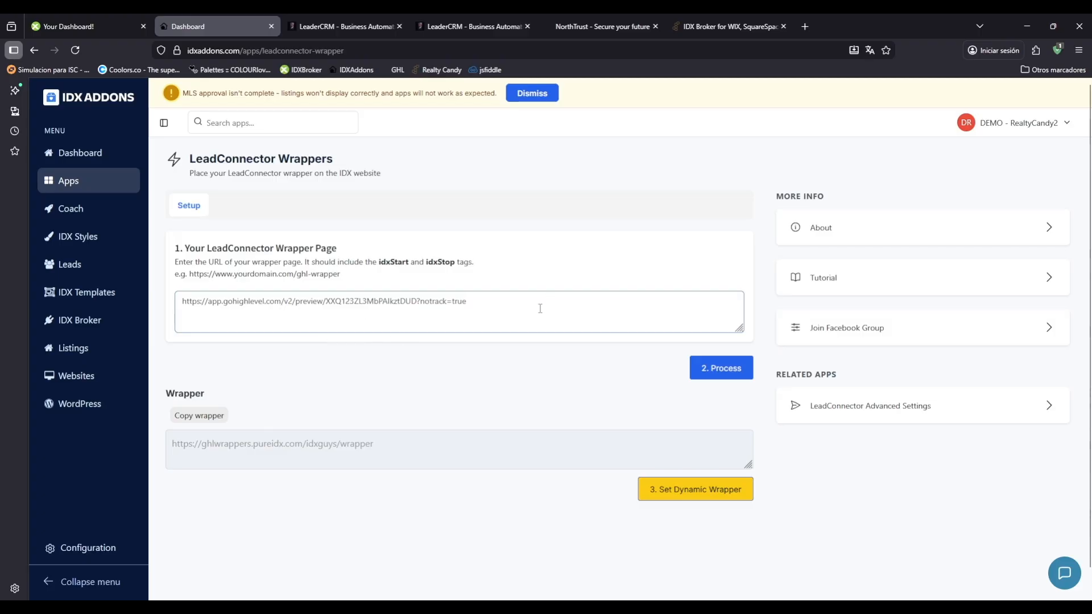
{"action": "left_click", "coordinate": [718, 370]}
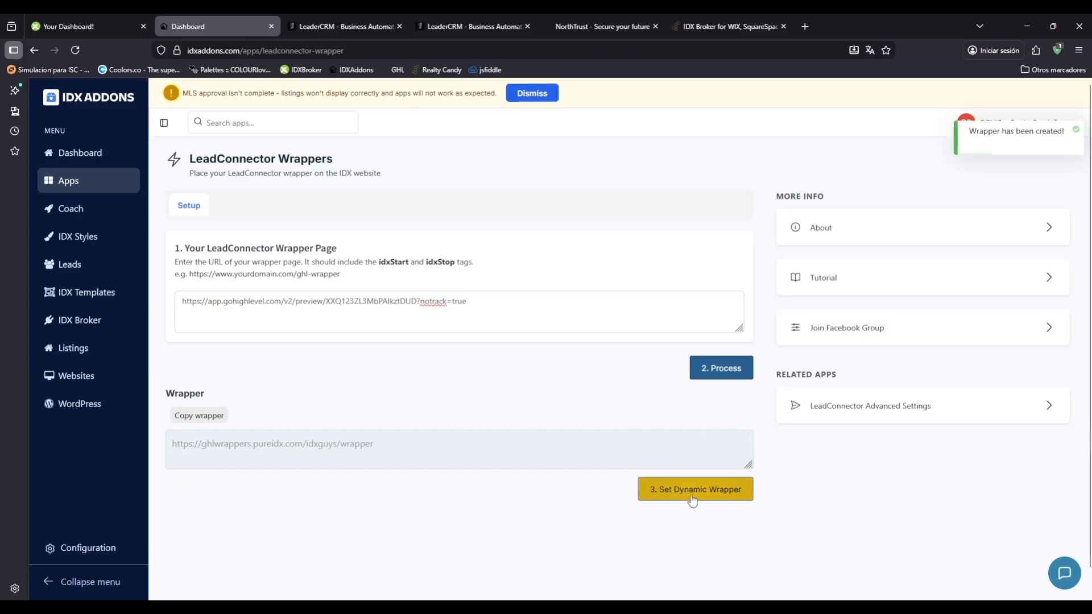
Switch to IDX Broker and open the Basic Search page from the website's page templates.
{"action": "left_click", "coordinate": [136, 17]}
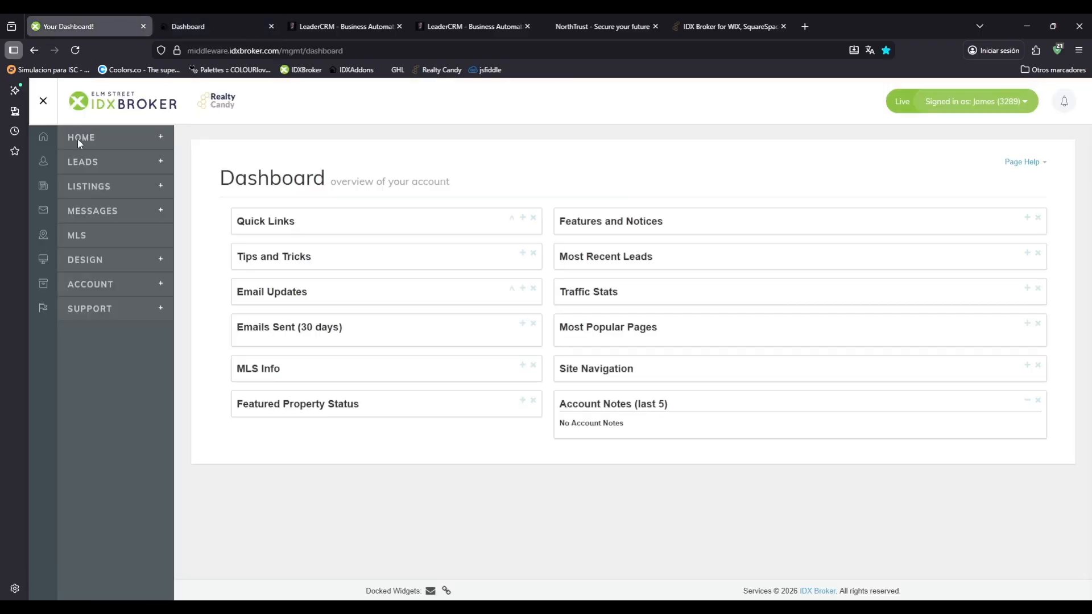
{"action": "left_click", "coordinate": [139, 263]}
{"action": "left_click", "coordinate": [129, 310]}
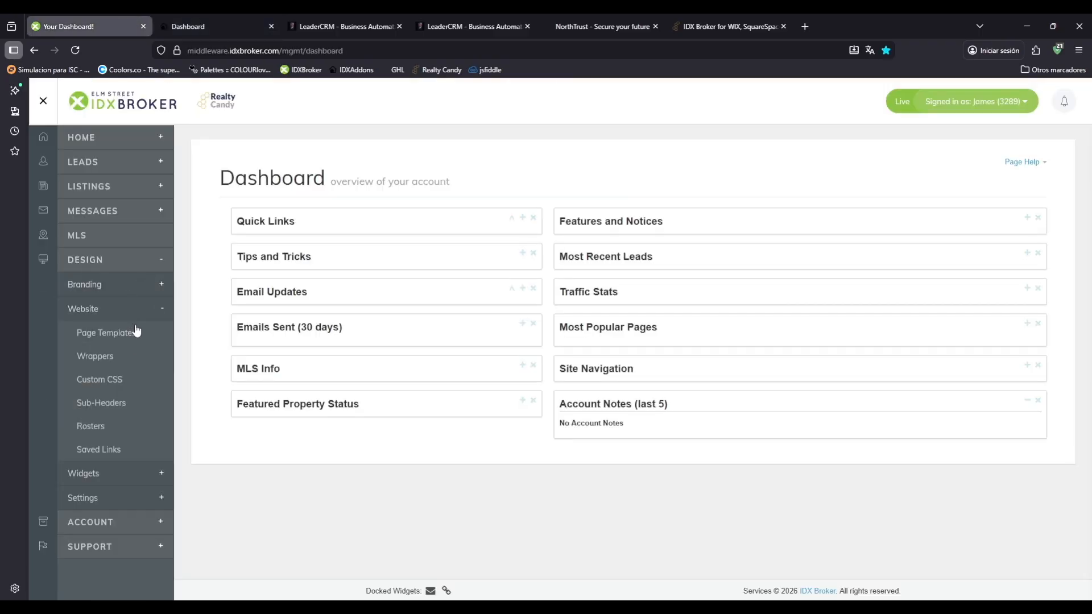
{"action": "left_click", "coordinate": [111, 340]}
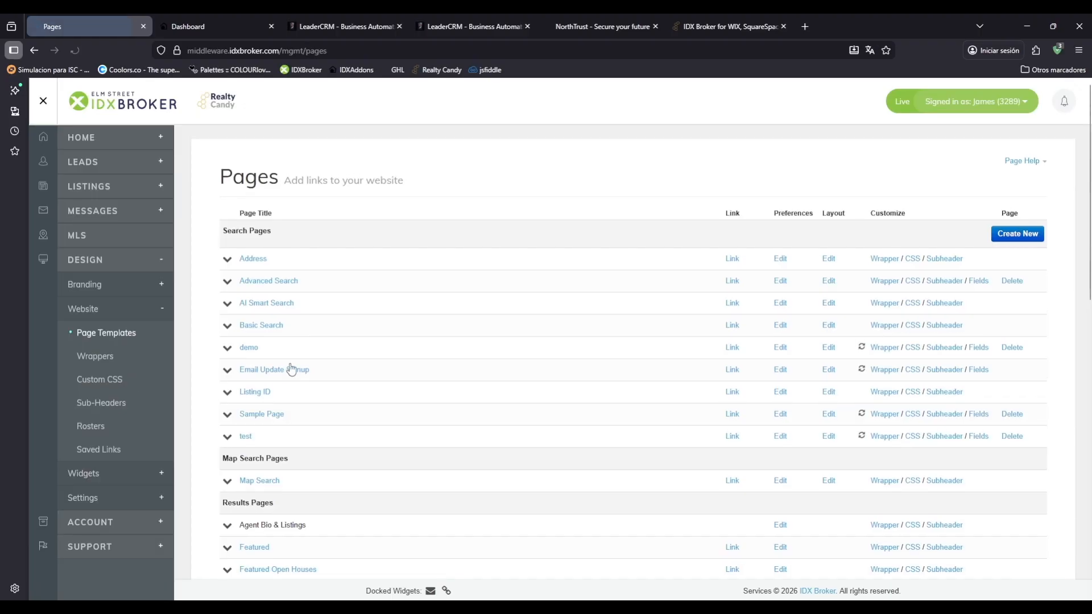
{"action": "left_click", "coordinate": [269, 327]}
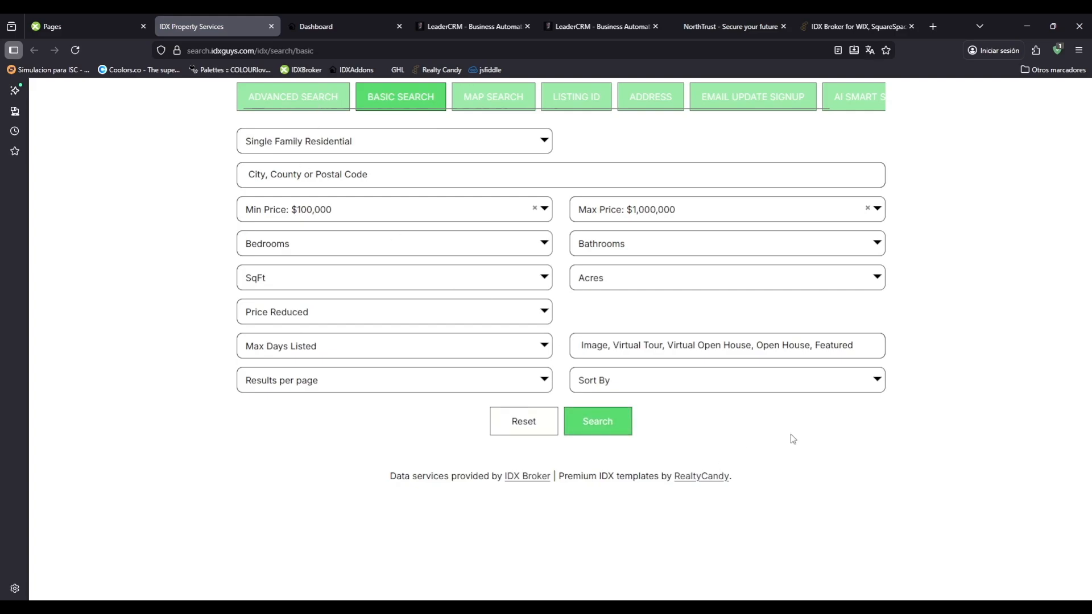
Return to IDX Addons and set the processed wrapper as the dynamic wrapper, accepting the replacement of the existing one.
{"action": "left_click", "coordinate": [96, 19]}
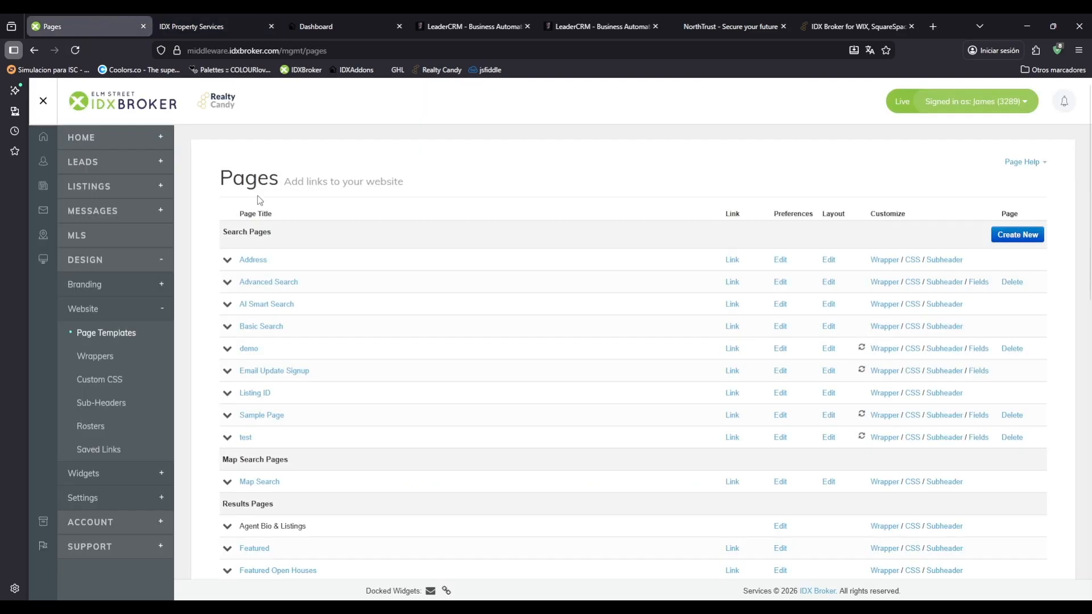
{"action": "left_click", "coordinate": [342, 25]}
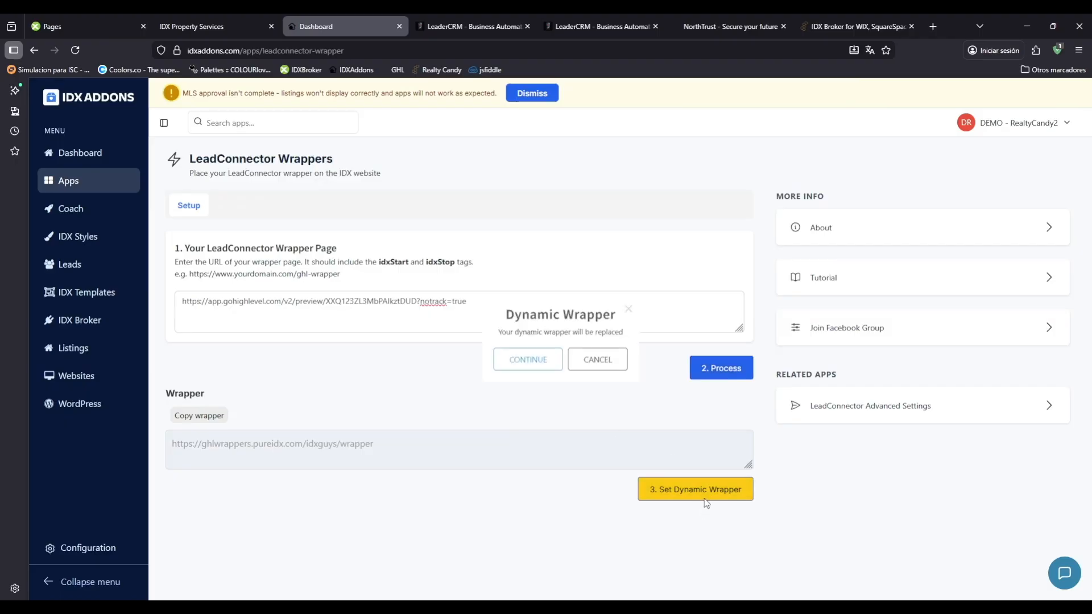
{"action": "left_click", "coordinate": [705, 496]}
{"action": "left_click", "coordinate": [506, 366]}
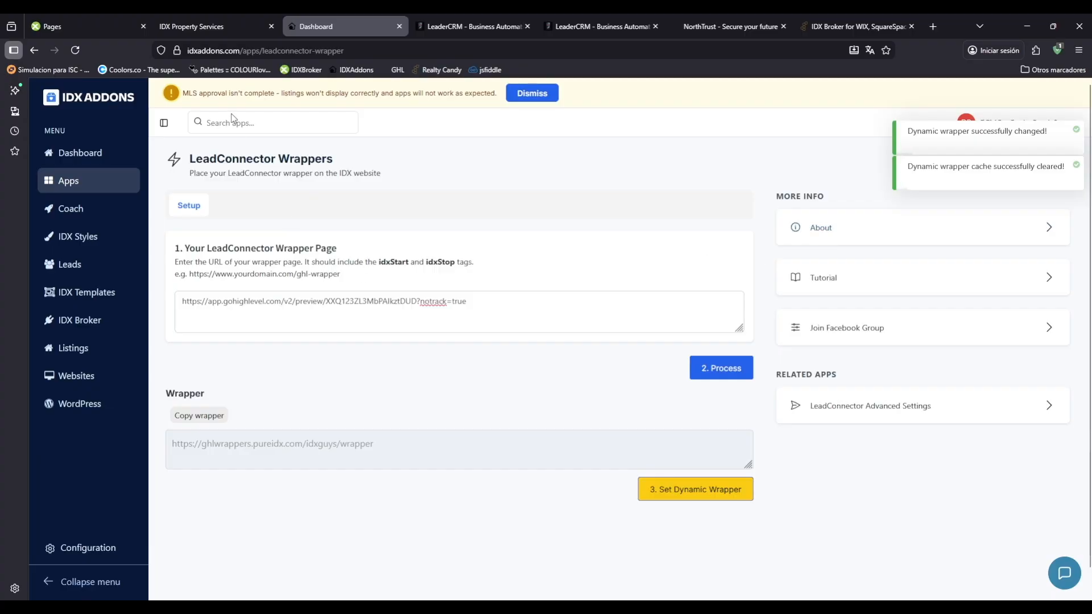
Reload the Basic Search page to examine the header and footer around the search form, and run a search.
{"action": "left_click", "coordinate": [188, 22]}
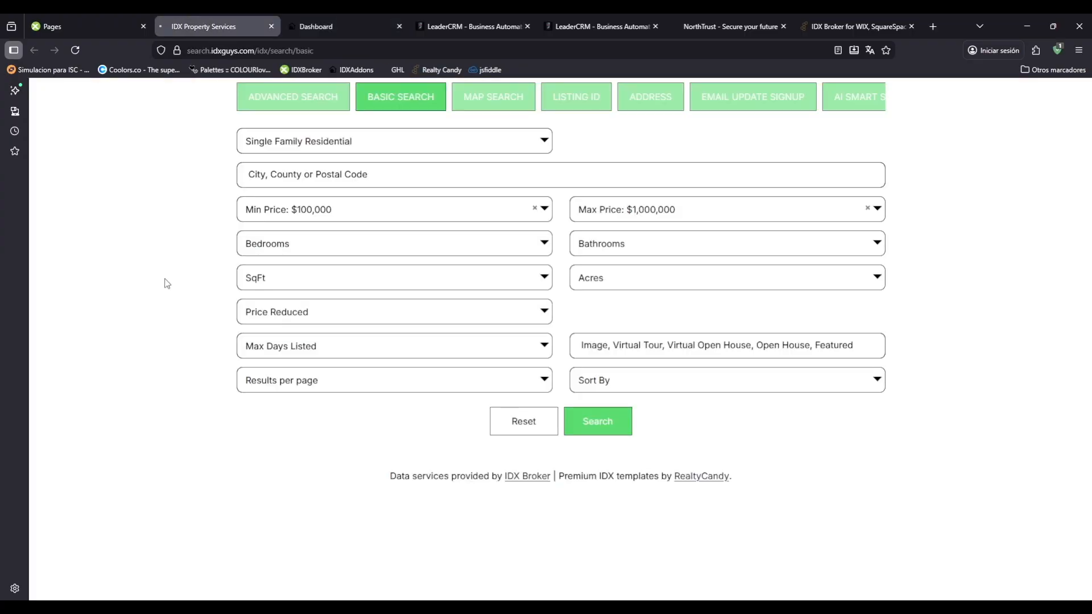
{"action": "key", "text": "F5"}
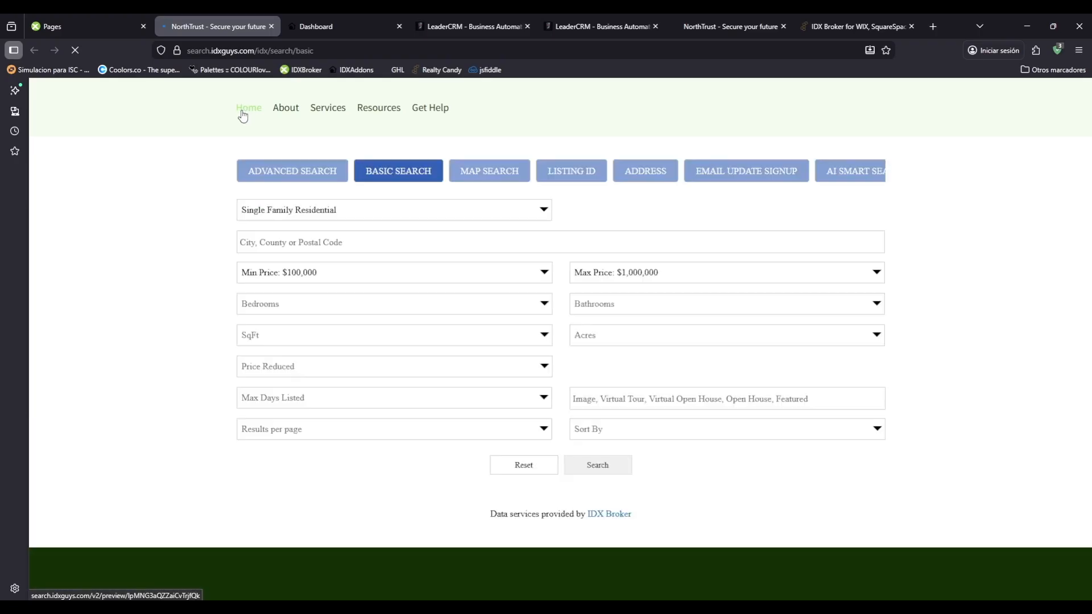
{"action": "scroll", "coordinate": [501, 375], "scroll_direction": "down", "scroll_amount": 5}
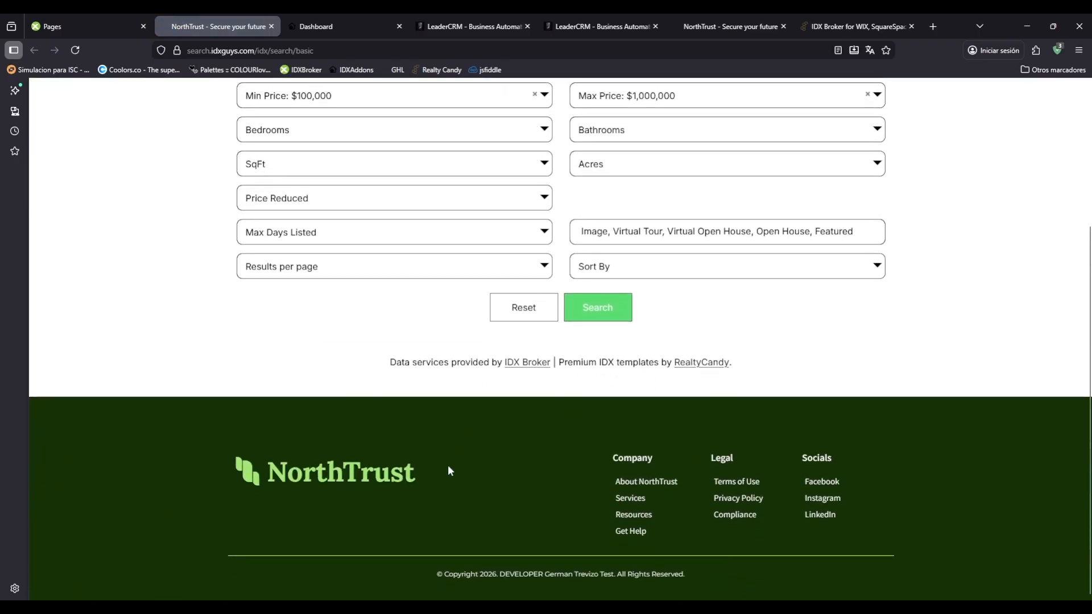
{"action": "scroll", "coordinate": [676, 487], "scroll_direction": "up", "scroll_amount": 3}
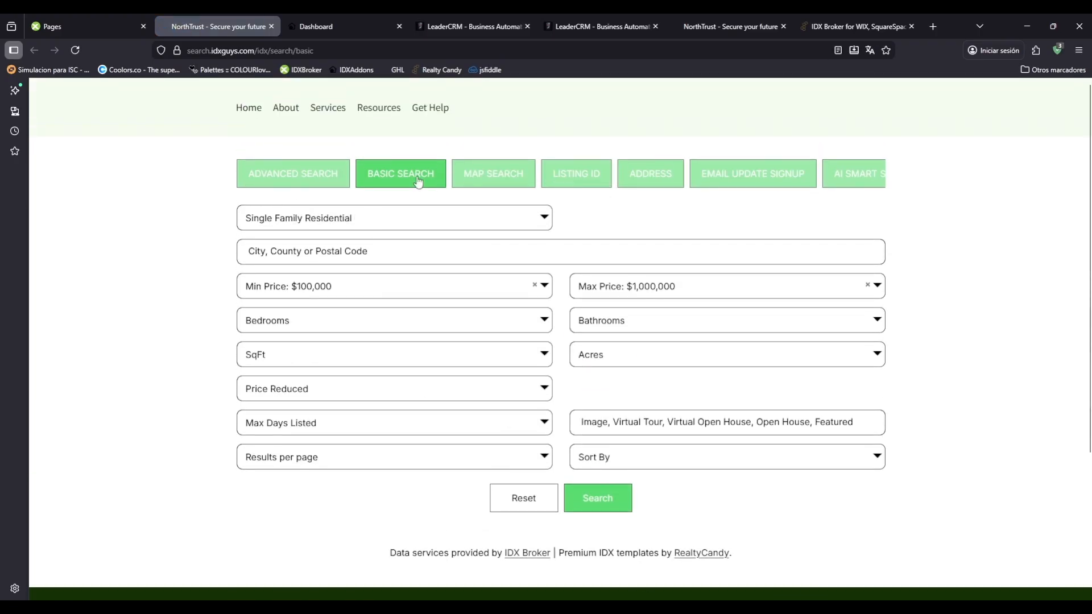
{"action": "scroll", "coordinate": [734, 390], "scroll_direction": "down", "scroll_amount": 3}
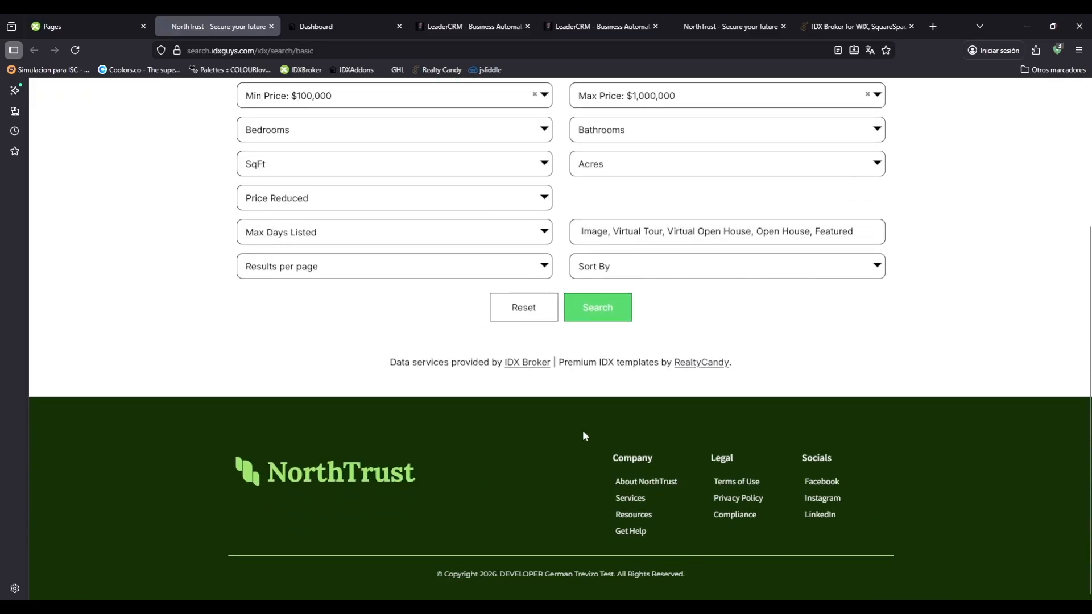
{"action": "scroll", "coordinate": [583, 433], "scroll_direction": "up", "scroll_amount": 3}
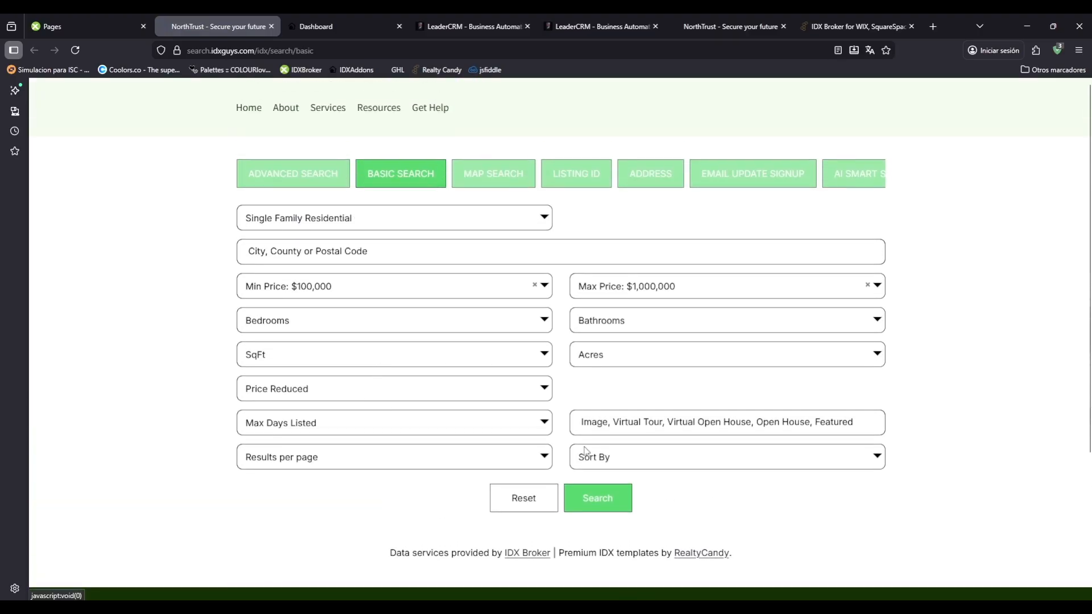
{"action": "left_click", "coordinate": [587, 499]}
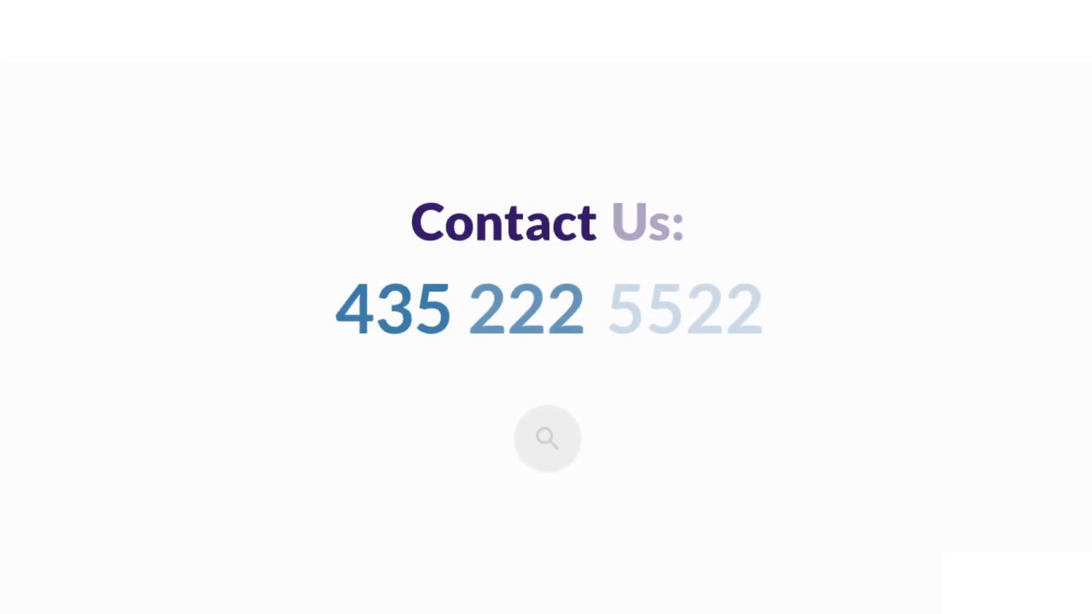